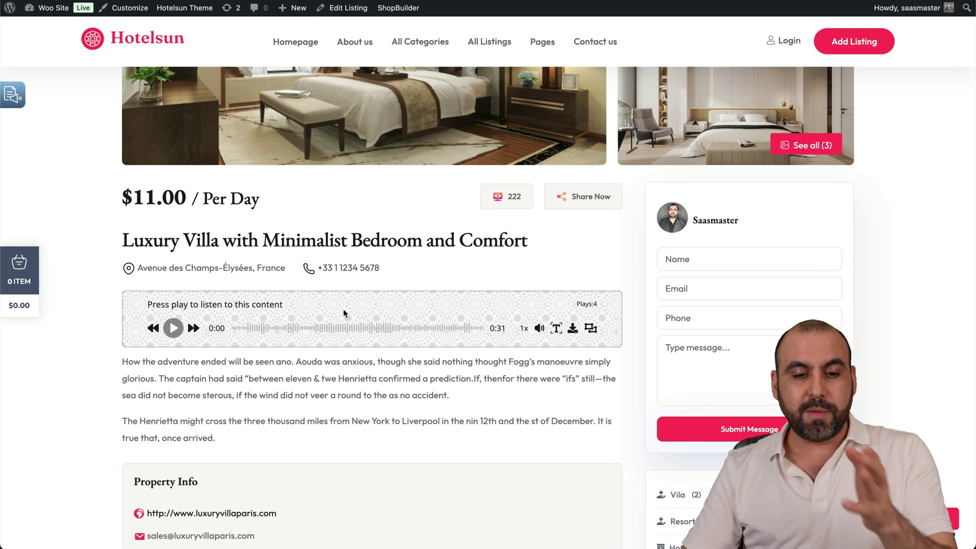
Play the villa listing's GSpeech audio for a few seconds and pause it at 0:08.
left_click(175, 327)
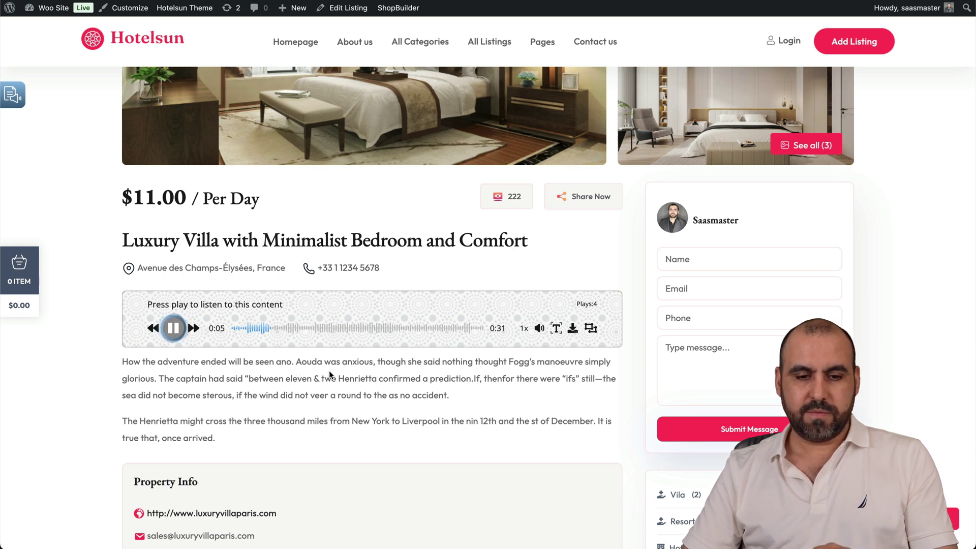
left_click(175, 328)
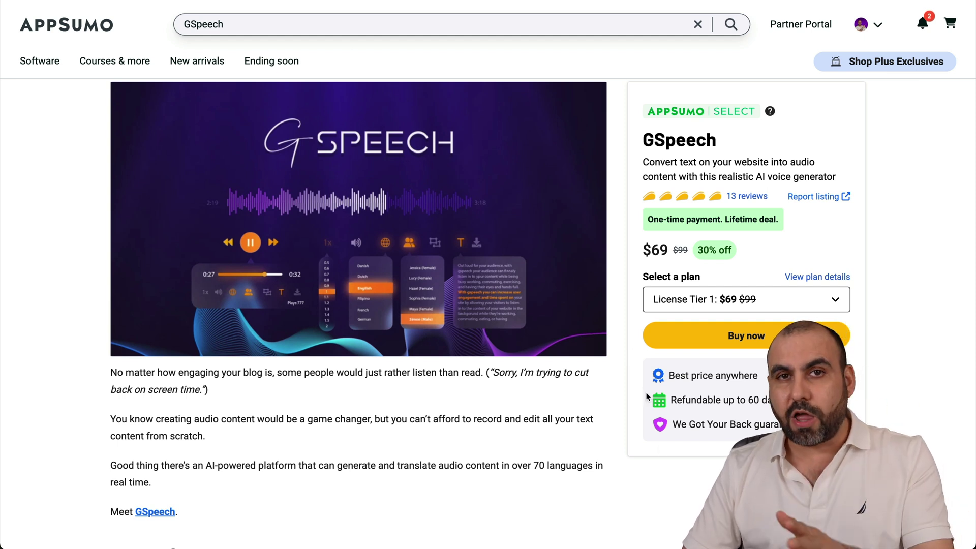
scroll(646, 392, "down", 10)
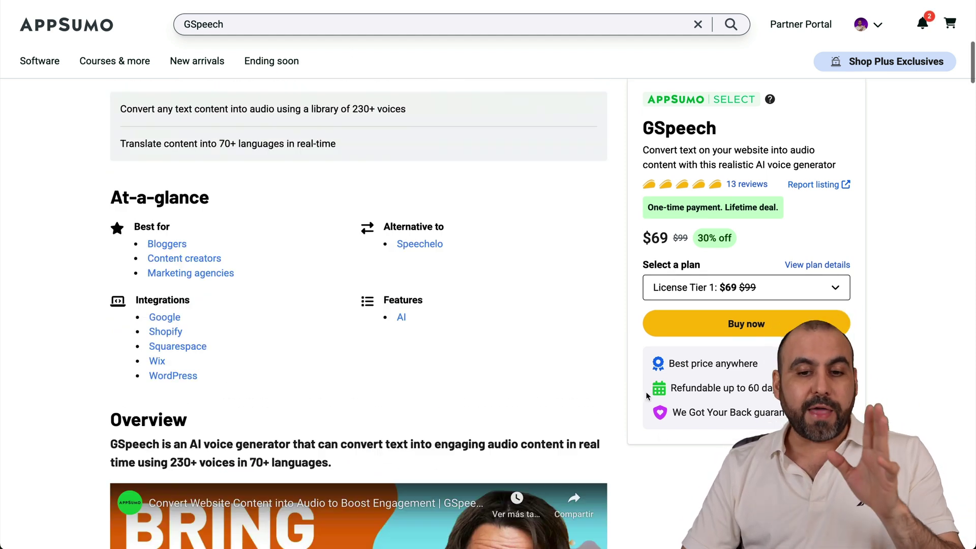
scroll(646, 393, "down", 10)
scroll(645, 392, "down", 10)
scroll(646, 392, "down", 5)
scroll(647, 396, "down", 1)
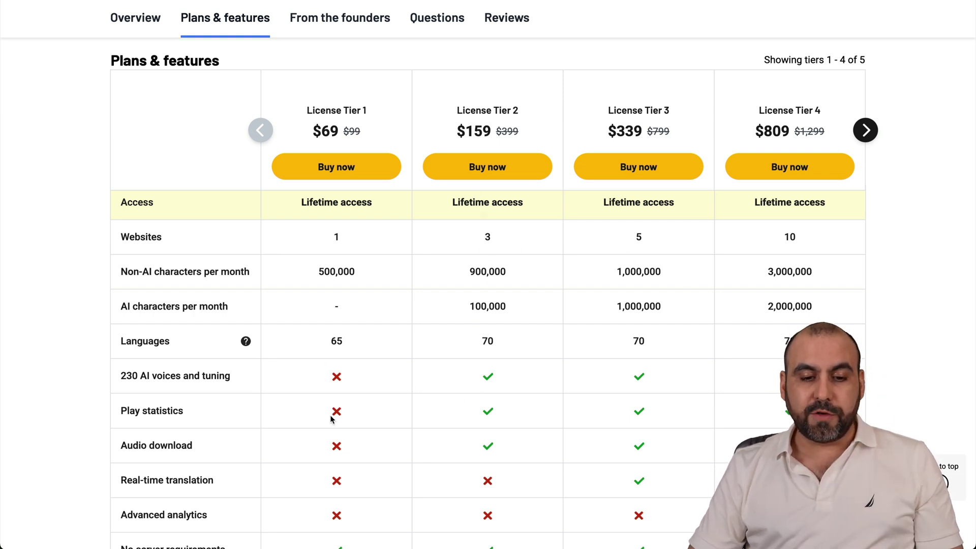
scroll(332, 418, "down", 1)
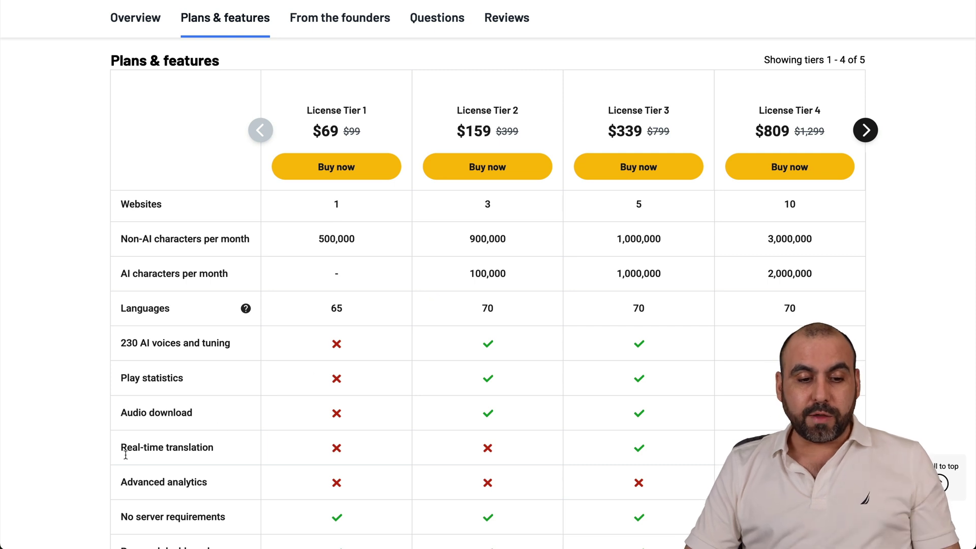
left_click_drag(116, 447, 209, 446)
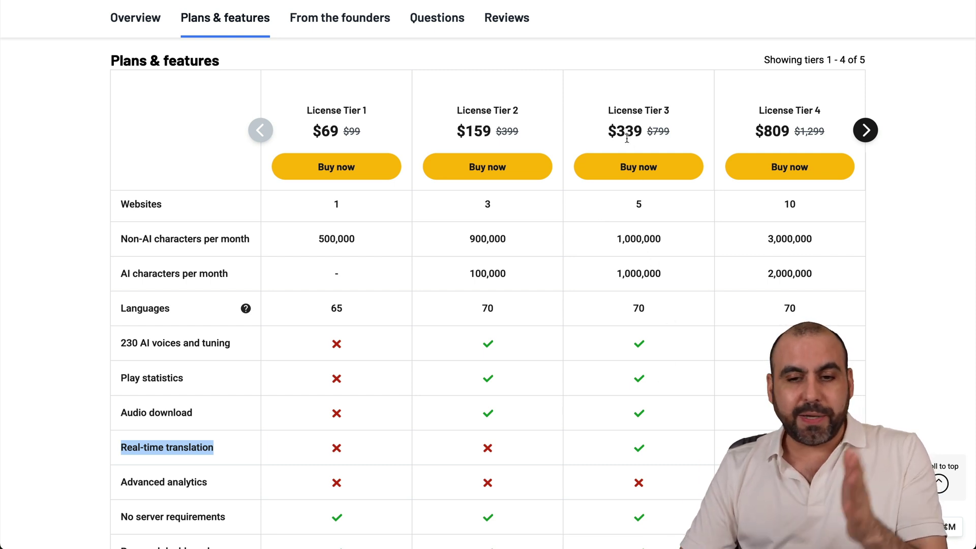
left_click_drag(608, 133, 644, 134)
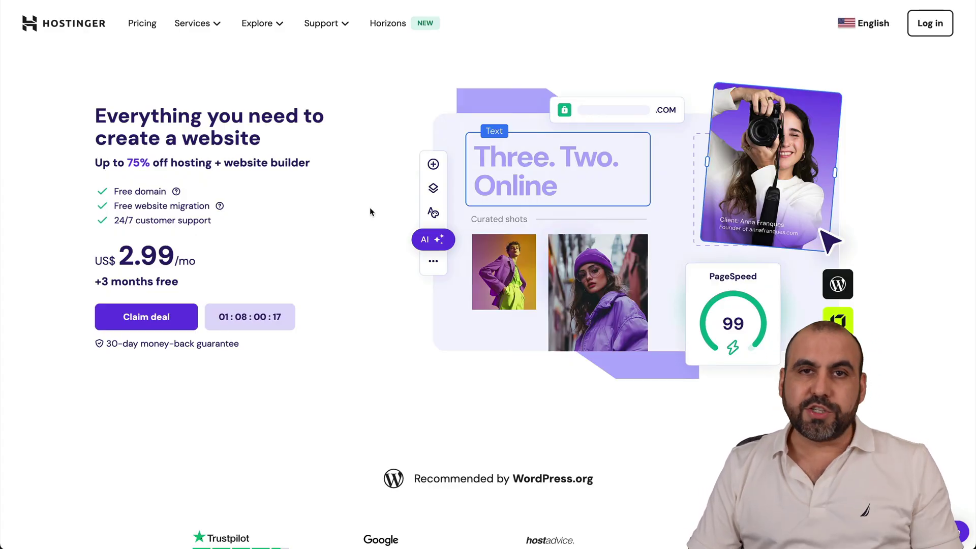
mouse_move(196, 23)
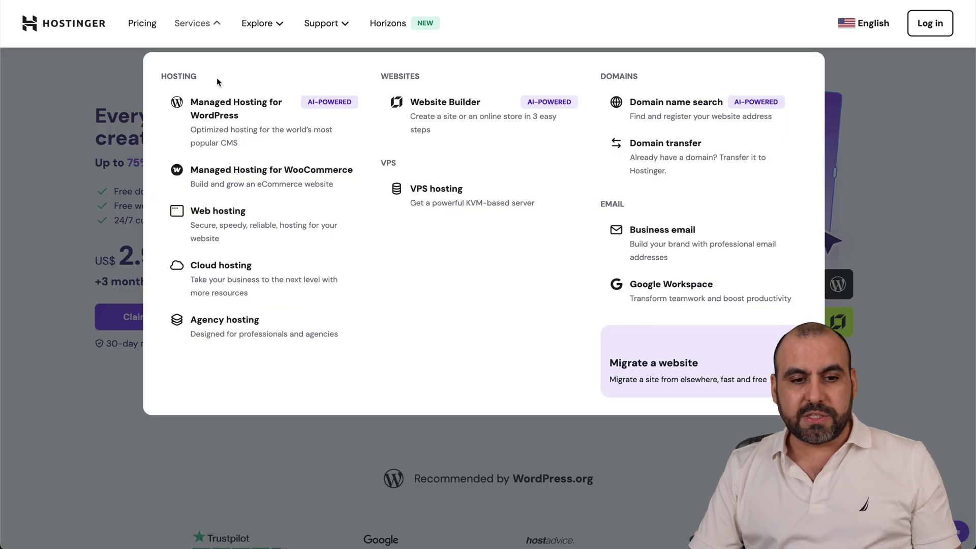
Open Hostinger's web hosting offer page.
left_click(230, 215)
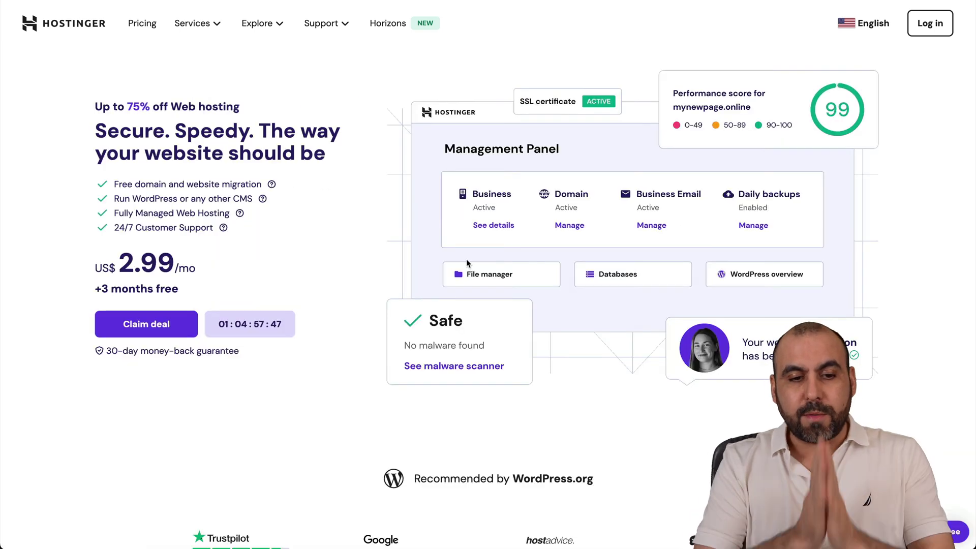
scroll(465, 258, "down", 5)
scroll(466, 259, "down", 3)
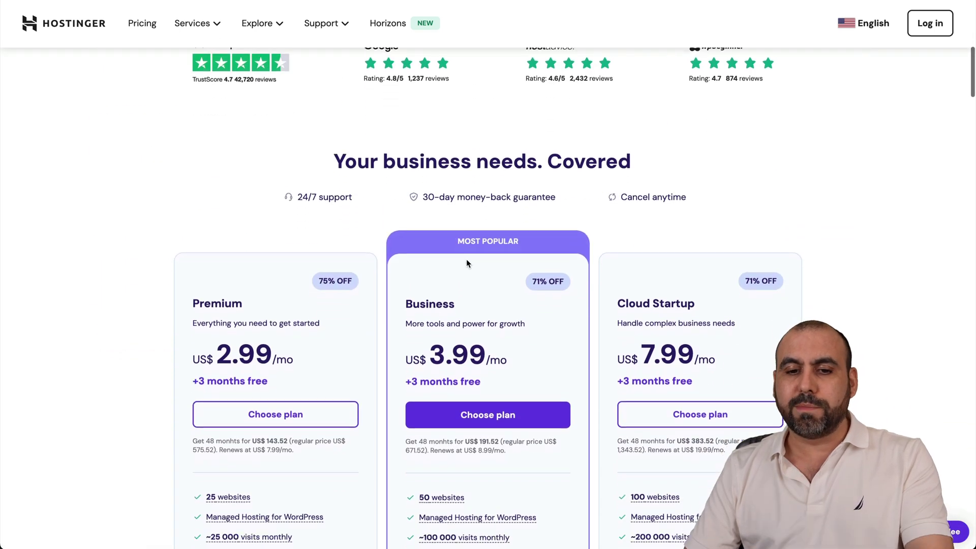
scroll(465, 258, "down", 2)
scroll(465, 258, "down", 1)
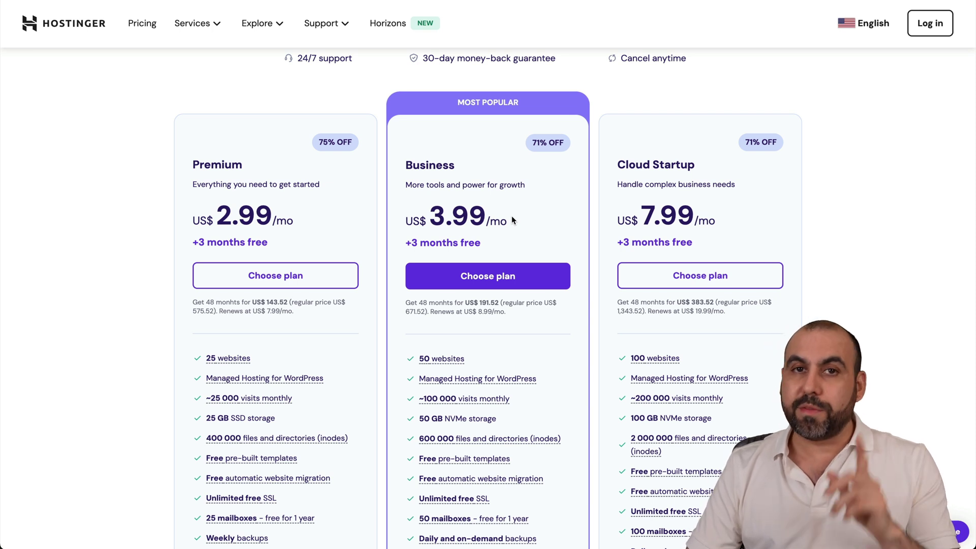
Add the Business hosting plan to the cart with a 48-month billing period.
left_click(488, 273)
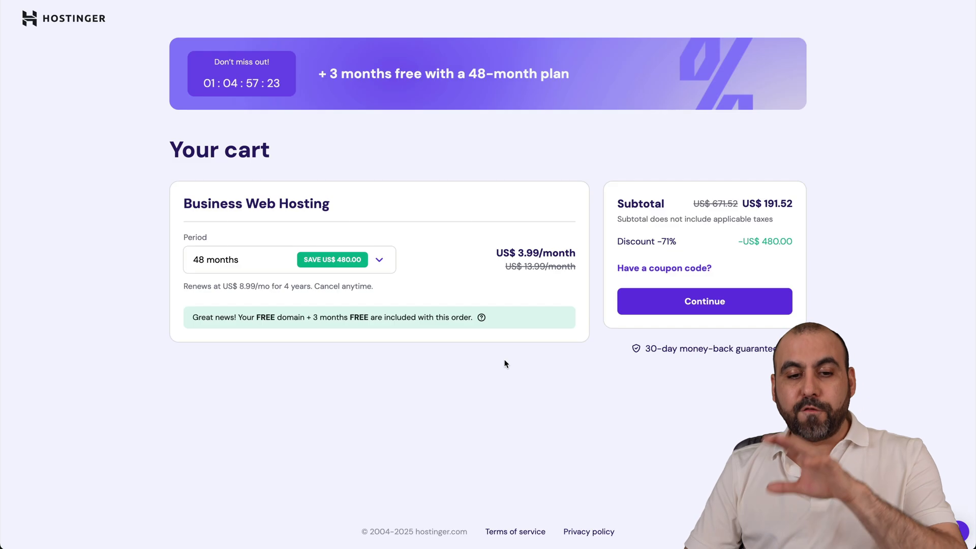
left_click(381, 262)
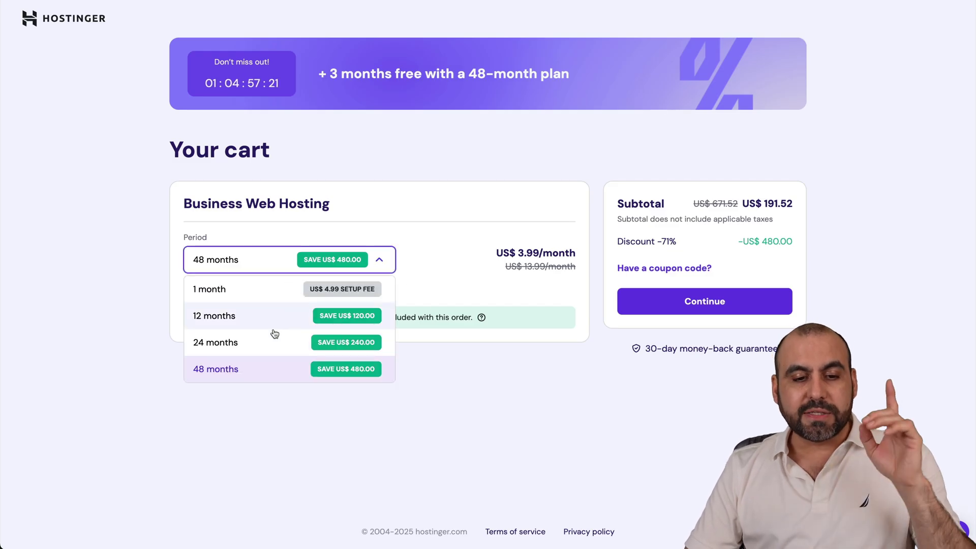
left_click(248, 372)
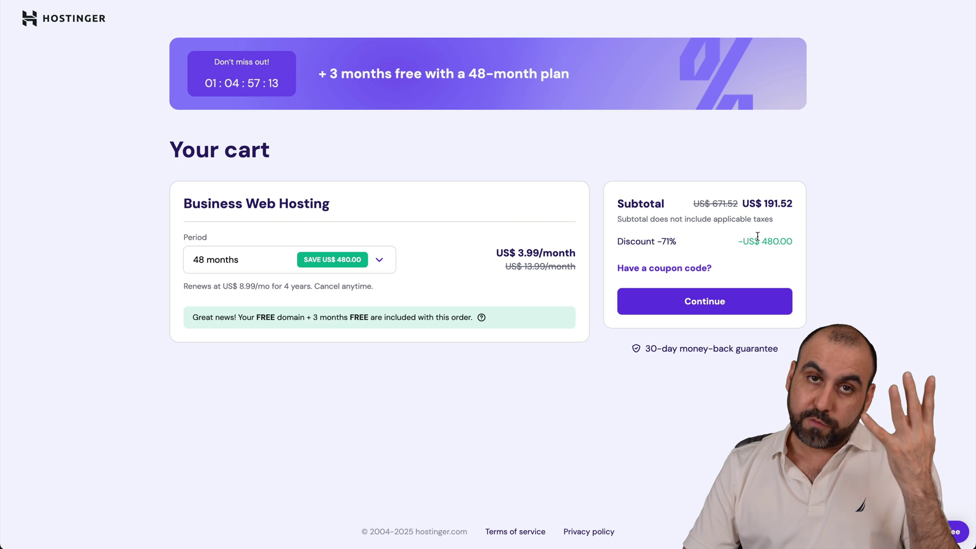
Apply the SAASMASTER coupon, bringing the subtotal to US$172.37.
left_click_drag(764, 202, 800, 203)
left_click(709, 252)
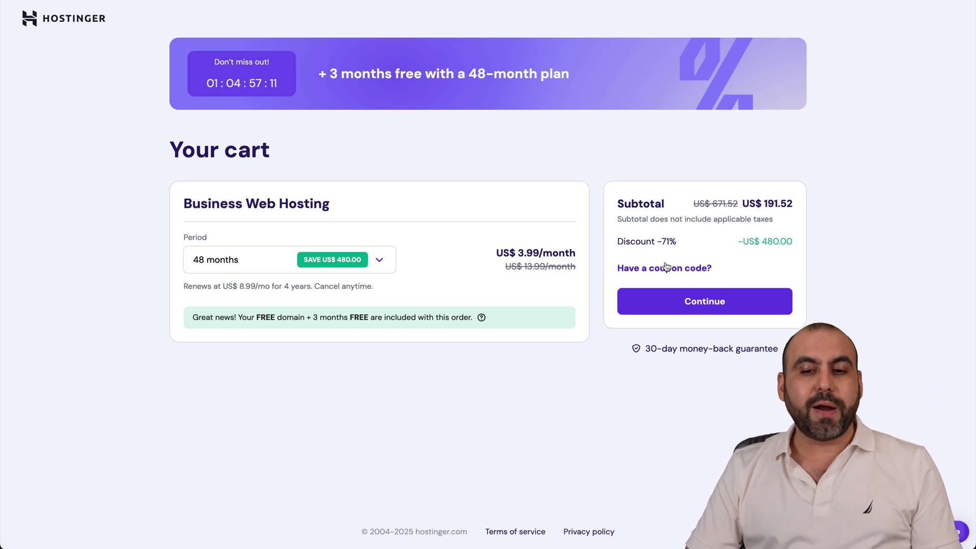
left_click(657, 271)
left_click(678, 316)
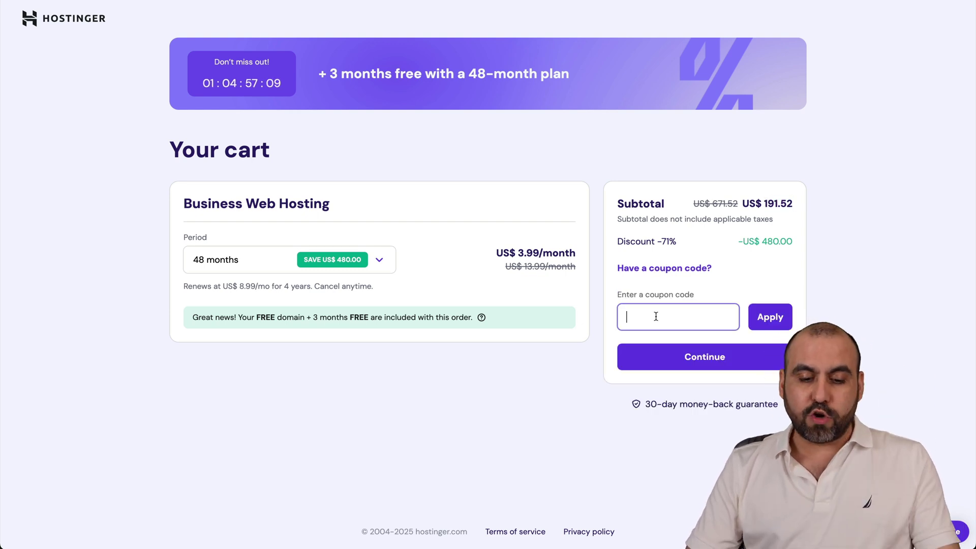
type("SAASMASTER")
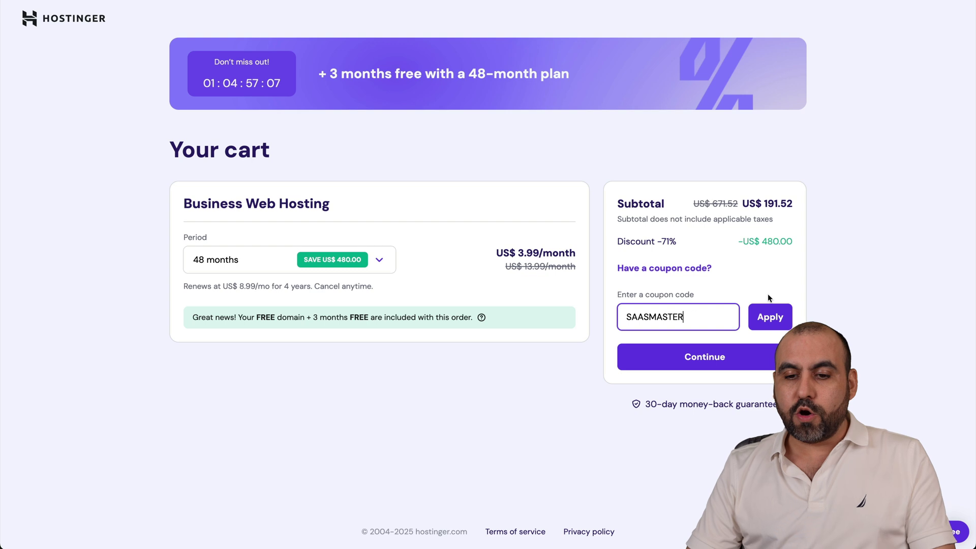
left_click(769, 316)
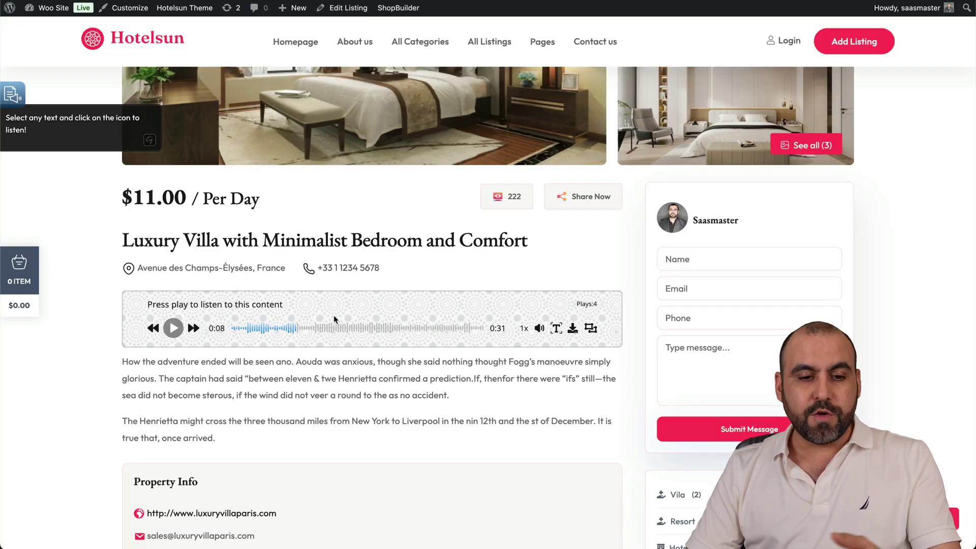
mouse_move(12, 93)
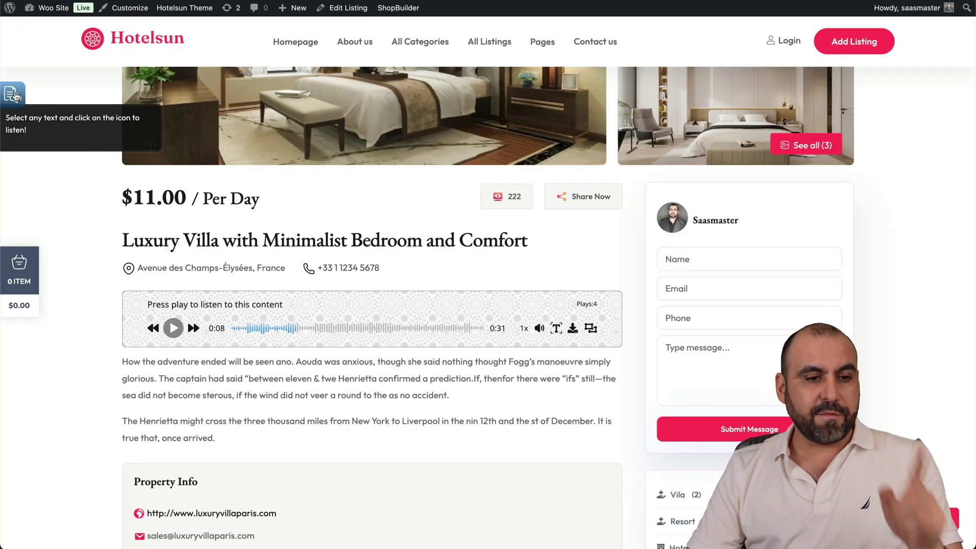
Select part of the listing description, then dismiss the Read content speaker popup.
left_click_drag(201, 361, 336, 378)
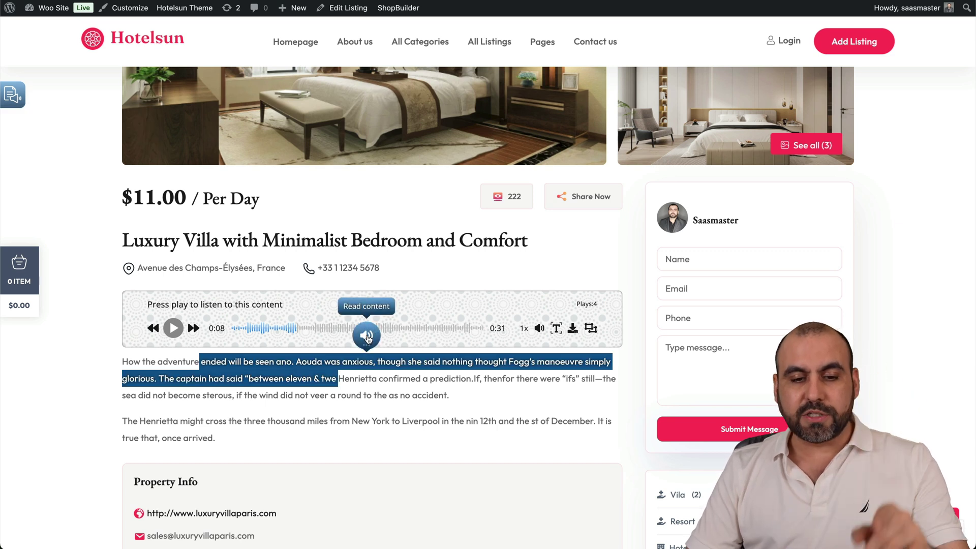
left_click(392, 379)
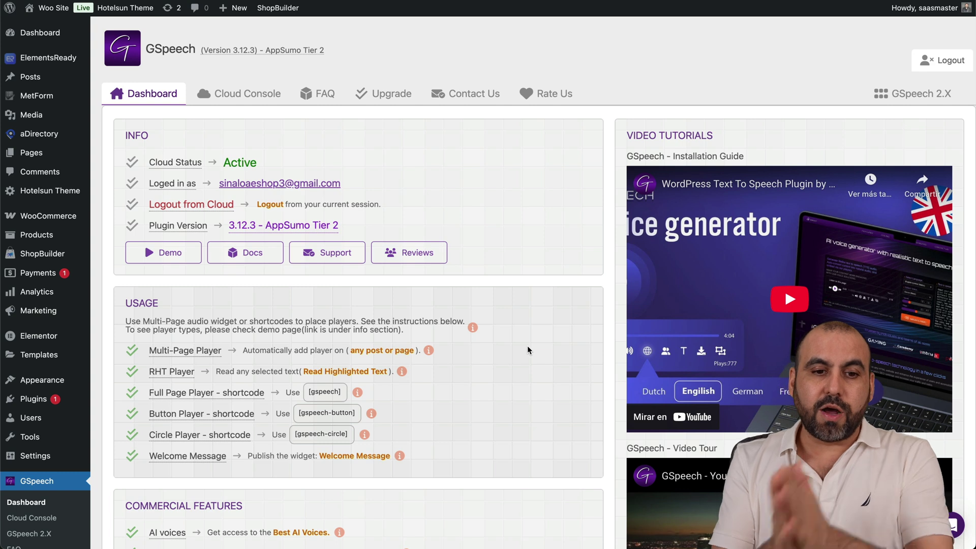
Browse the Cloud Console General tab's language list, leaving English (United States) selected.
left_click(250, 94)
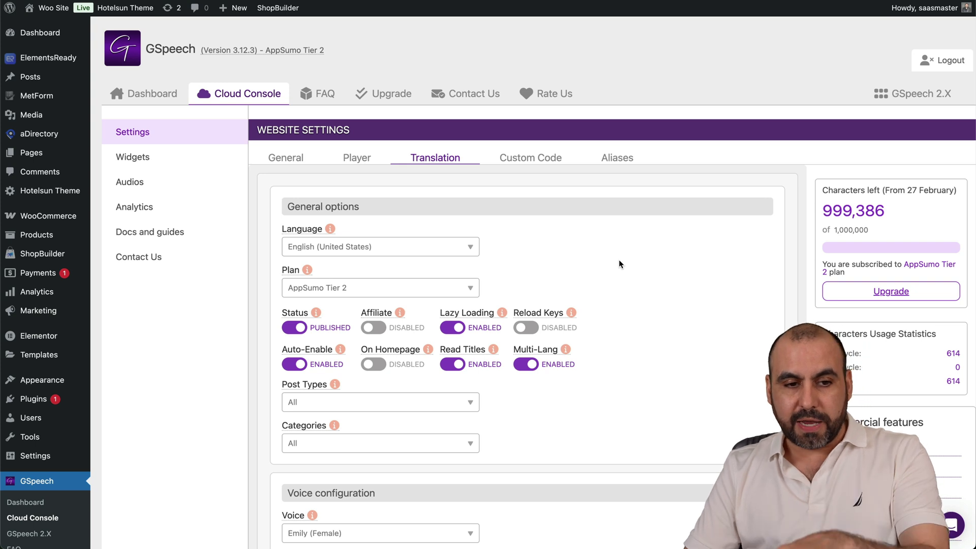
left_click(286, 158)
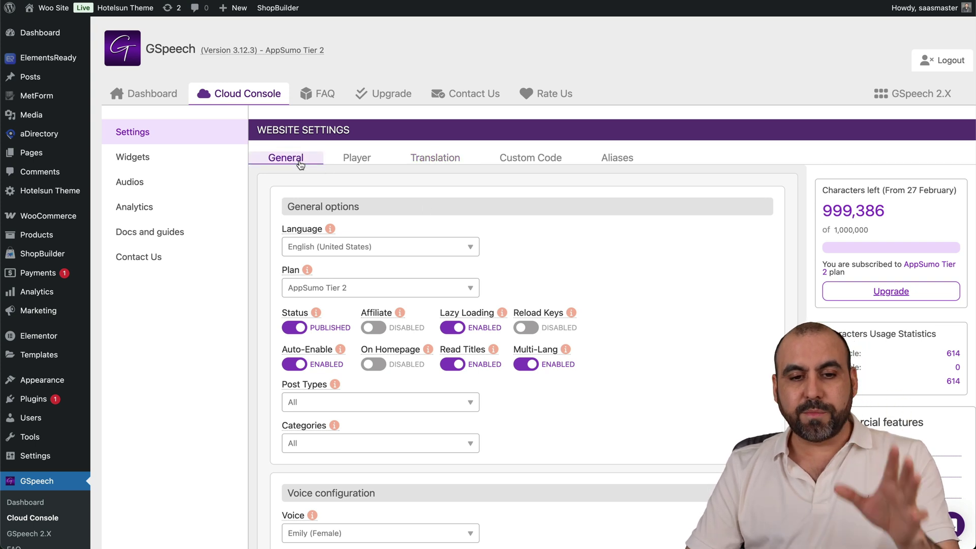
scroll(503, 252, "down", 1)
left_click(465, 246)
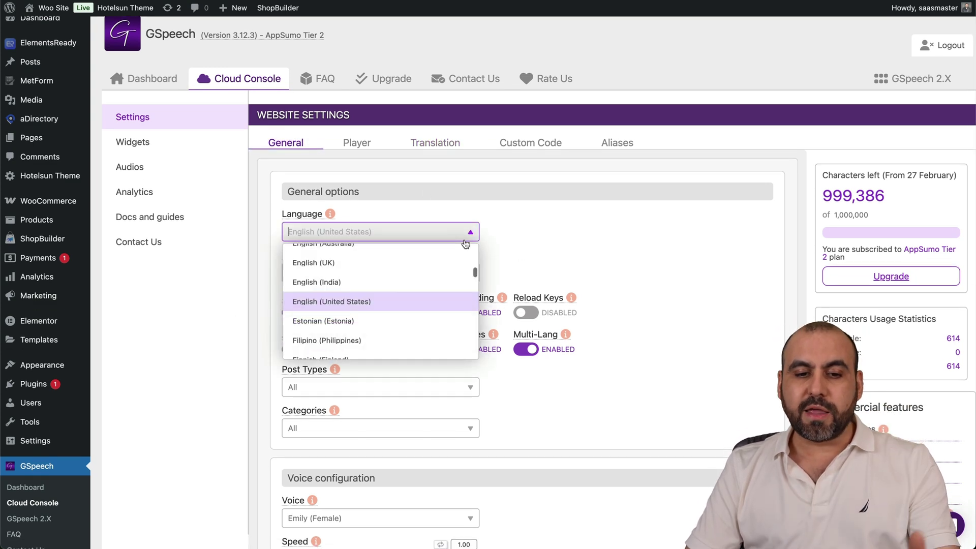
scroll(459, 298, "up", 5)
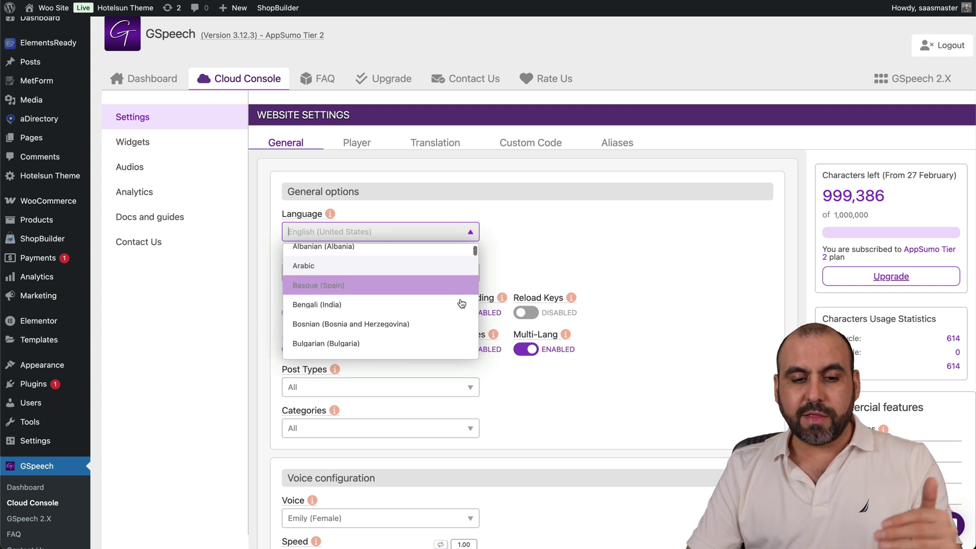
scroll(461, 304, "down", 4)
scroll(460, 304, "down", 2)
scroll(460, 304, "down", 2)
scroll(460, 304, "down", 2)
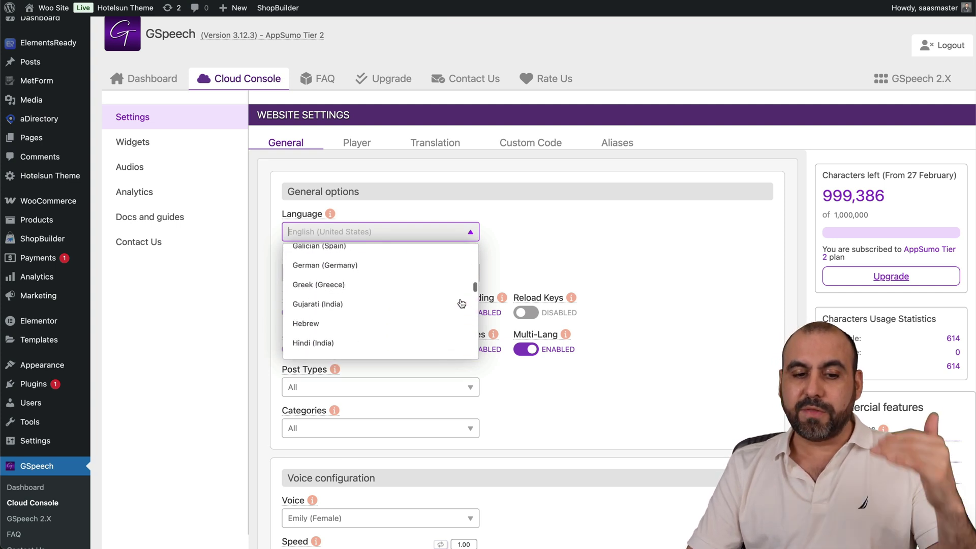
scroll(460, 303, "down", 3)
scroll(461, 304, "down", 2)
scroll(461, 304, "down", 2)
scroll(460, 304, "down", 1)
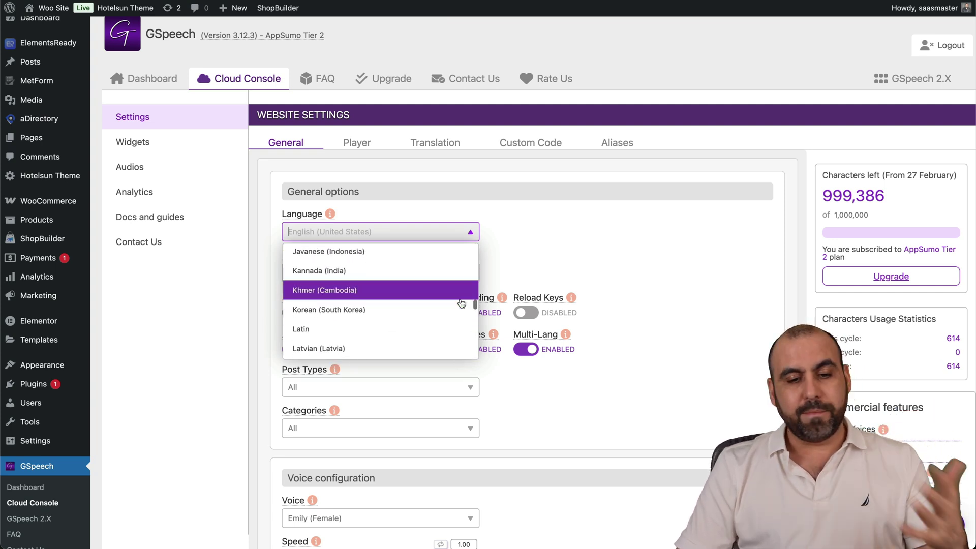
scroll(460, 304, "down", 3)
scroll(460, 304, "down", 3)
scroll(461, 304, "down", 2)
scroll(460, 303, "down", 2)
scroll(460, 303, "down", 3)
left_click(542, 254)
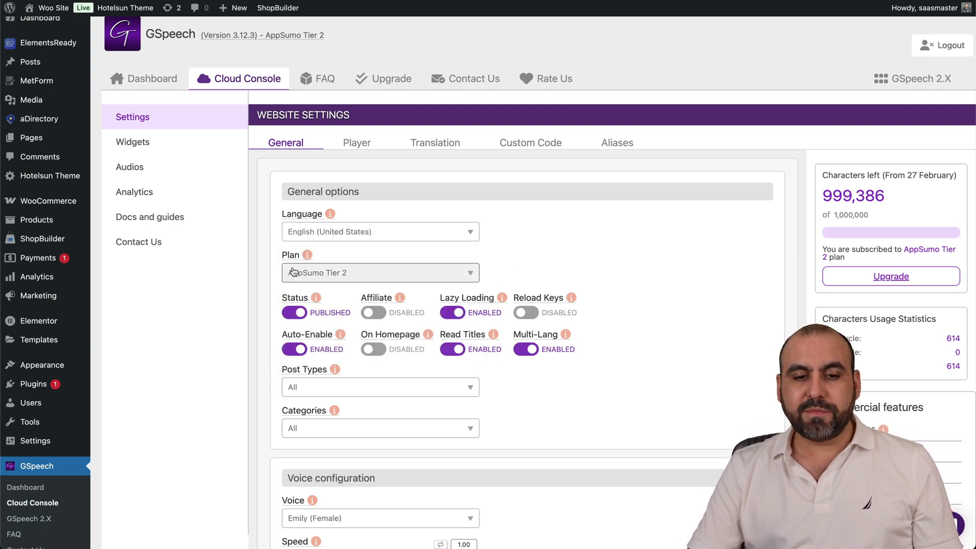
Leave the plan at AppSumo Tier 2, then select the villa listing's description paragraphs.
left_click(318, 275)
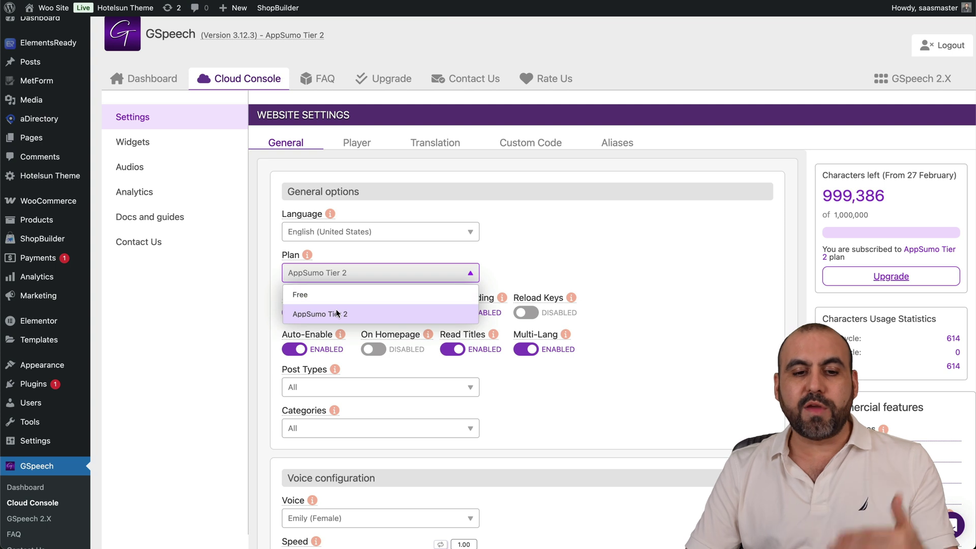
left_click(590, 267)
scroll(287, 350, "down", 2)
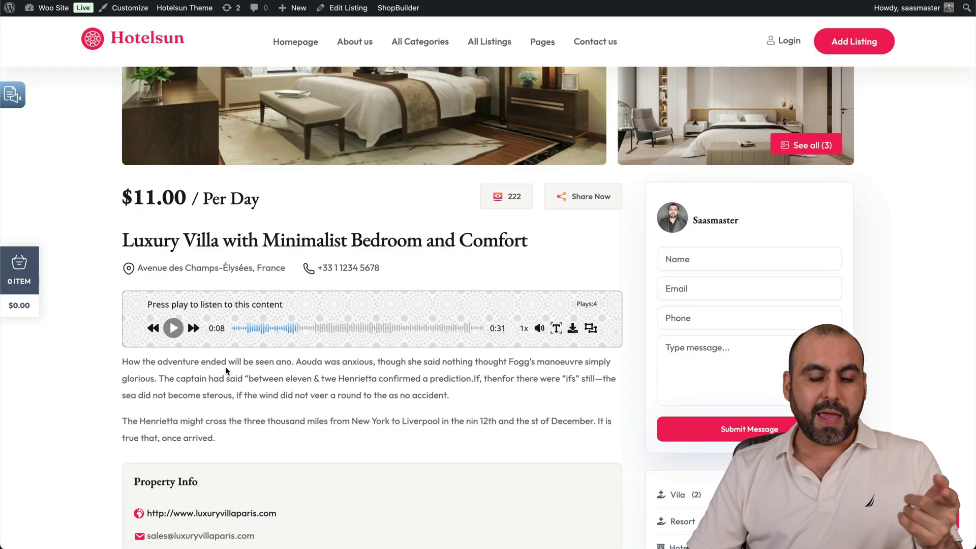
left_click_drag(225, 371, 222, 437)
Browse the Post Types and Categories lists, leaving both set to All.
left_click(369, 338)
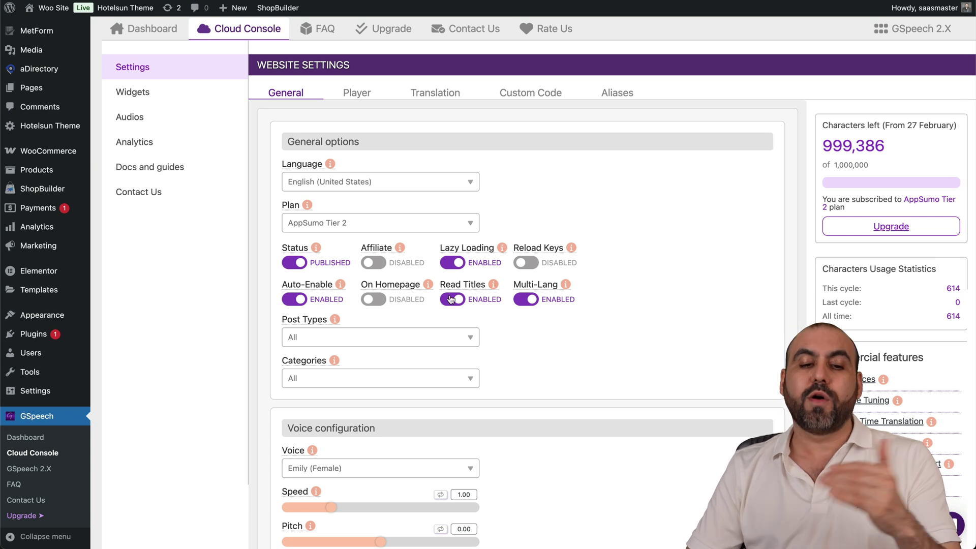
scroll(631, 368, "down", 3)
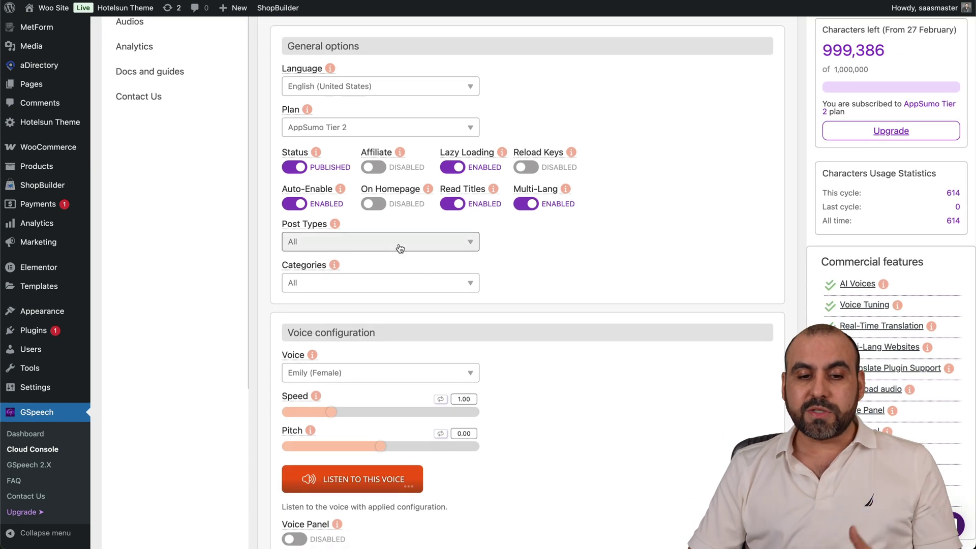
left_click(392, 242)
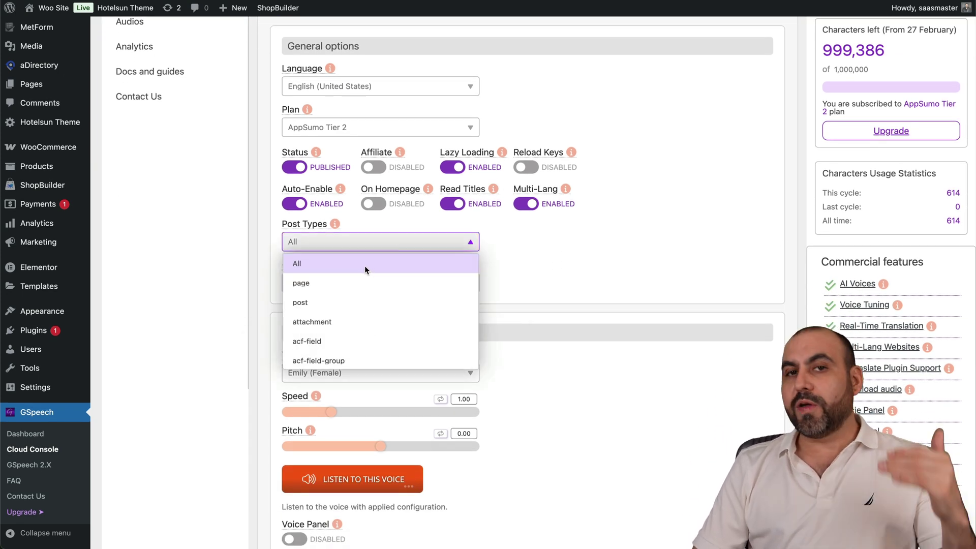
scroll(364, 275, "down", 2)
scroll(358, 278, "down", 2)
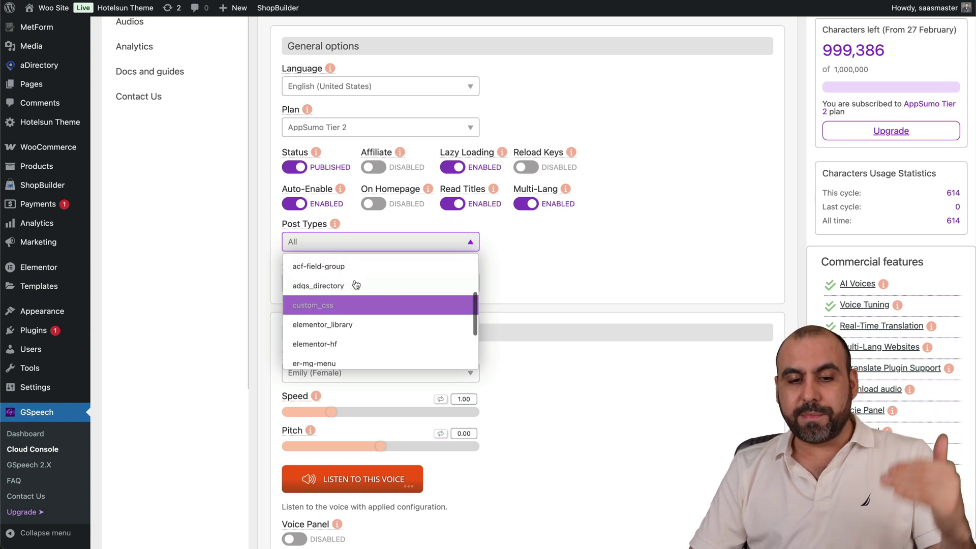
scroll(356, 285, "up", 3)
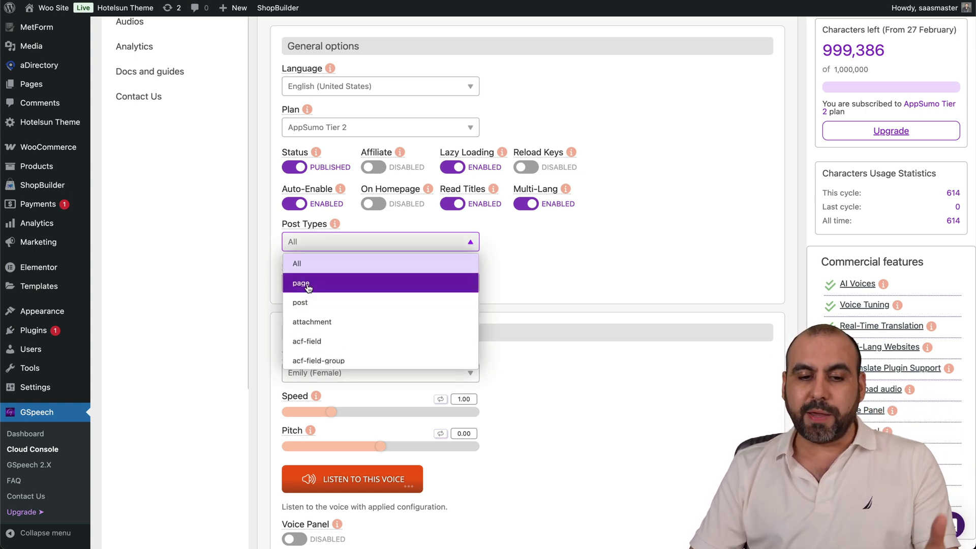
left_click(588, 274)
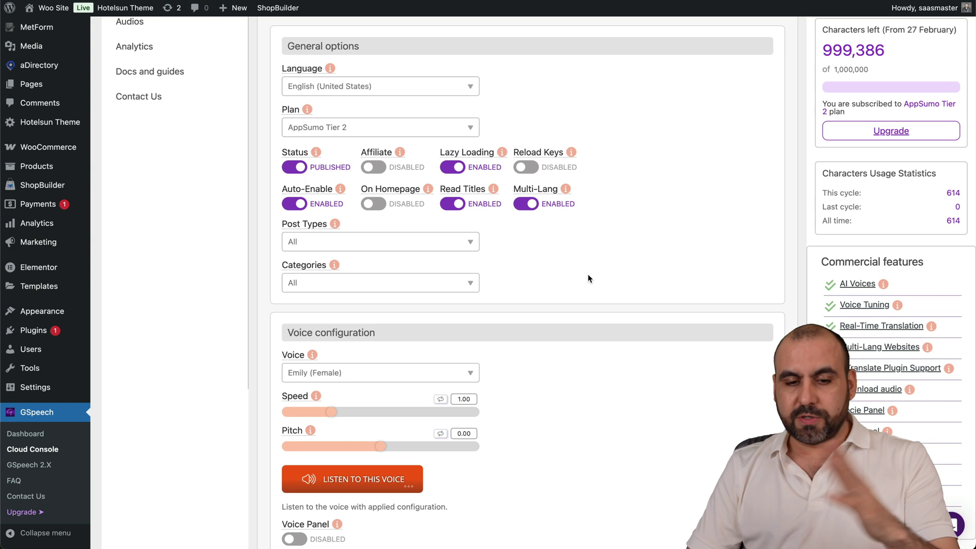
left_click(449, 283)
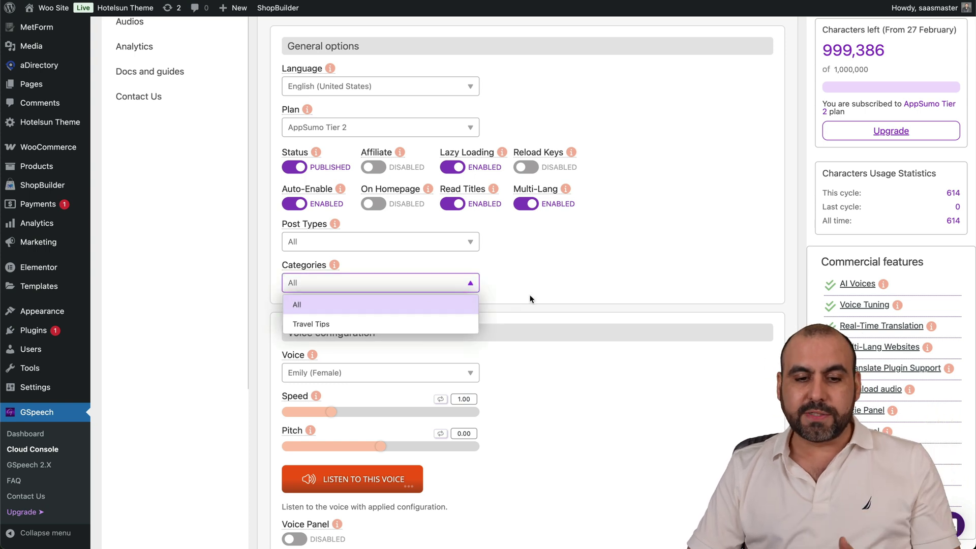
left_click(550, 267)
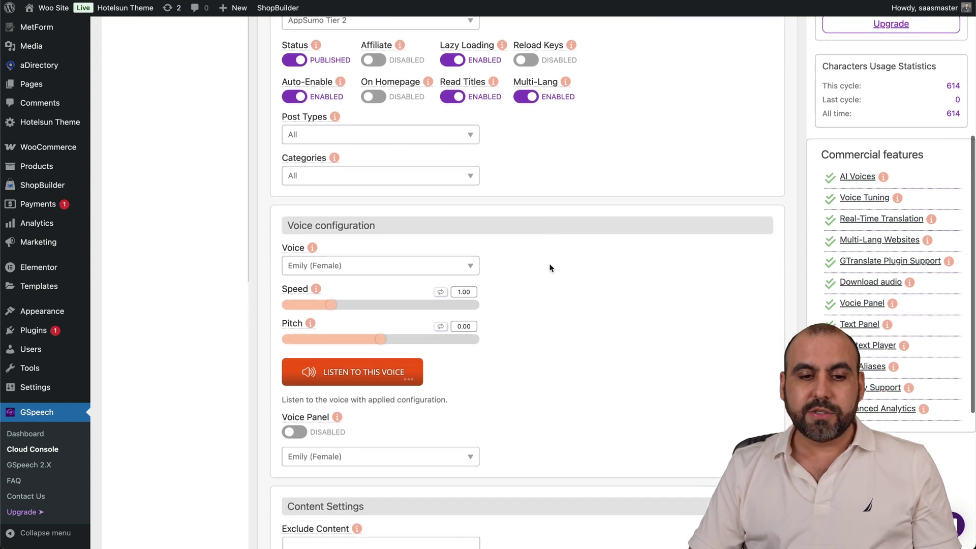
scroll(550, 267, "down", 5)
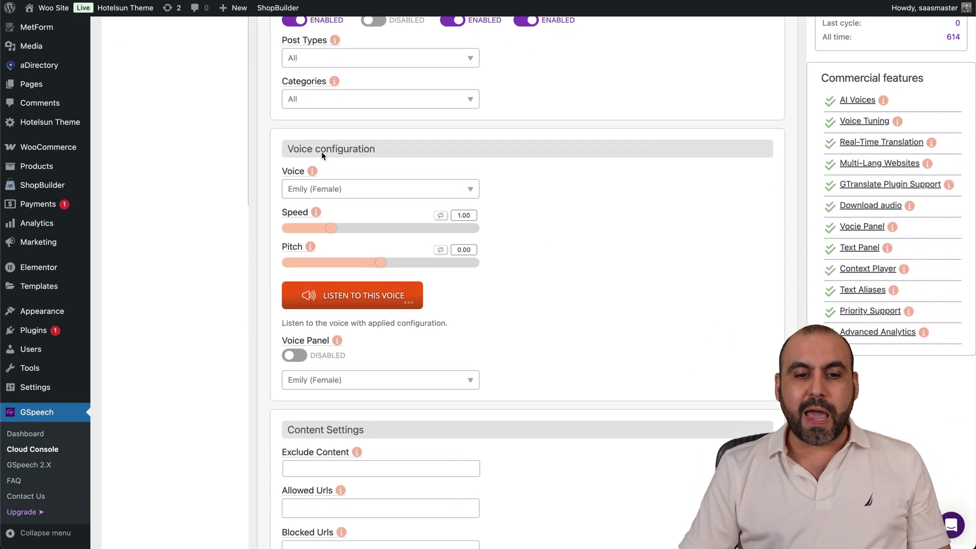
Keep Emily as the voice and preview her at speed 2.44 and pitch 5.60.
left_click(374, 189)
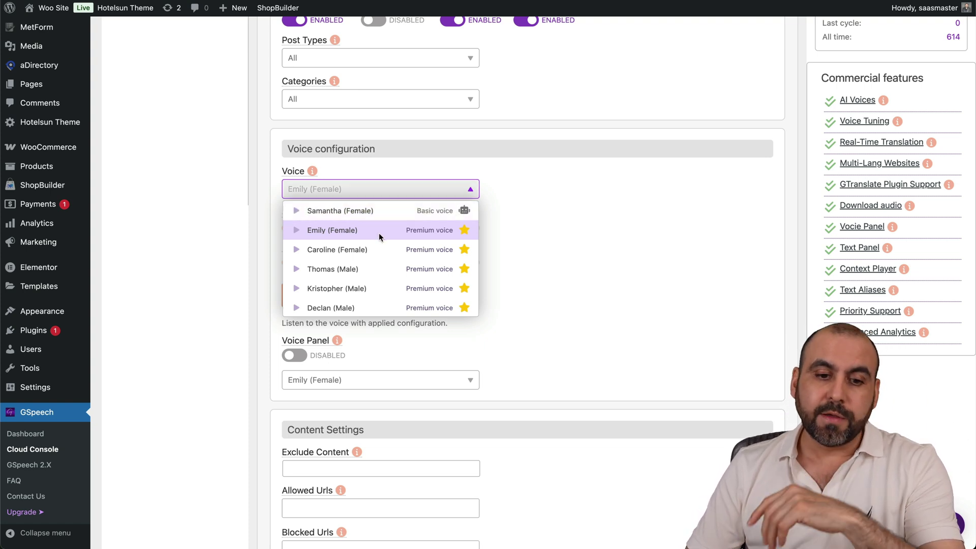
scroll(335, 252, "down", 3)
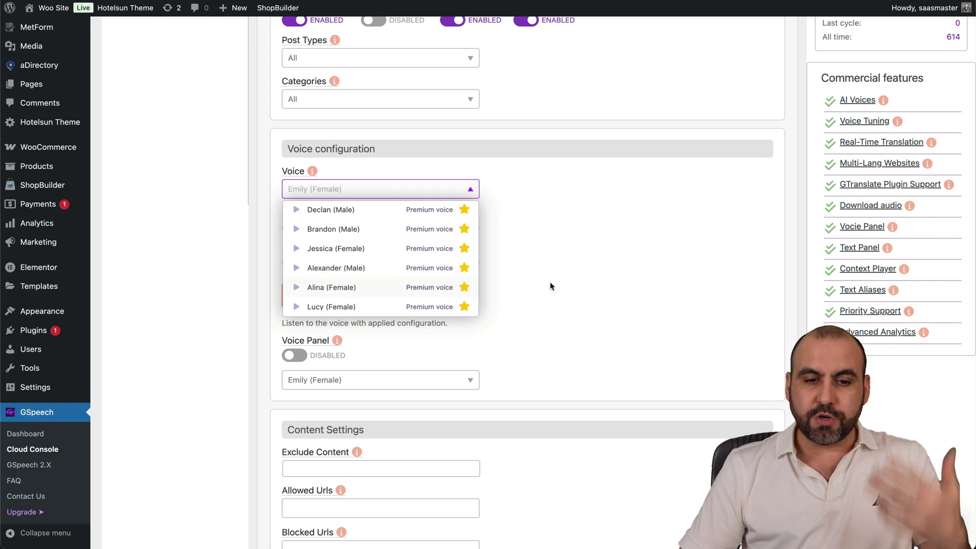
left_click(536, 267)
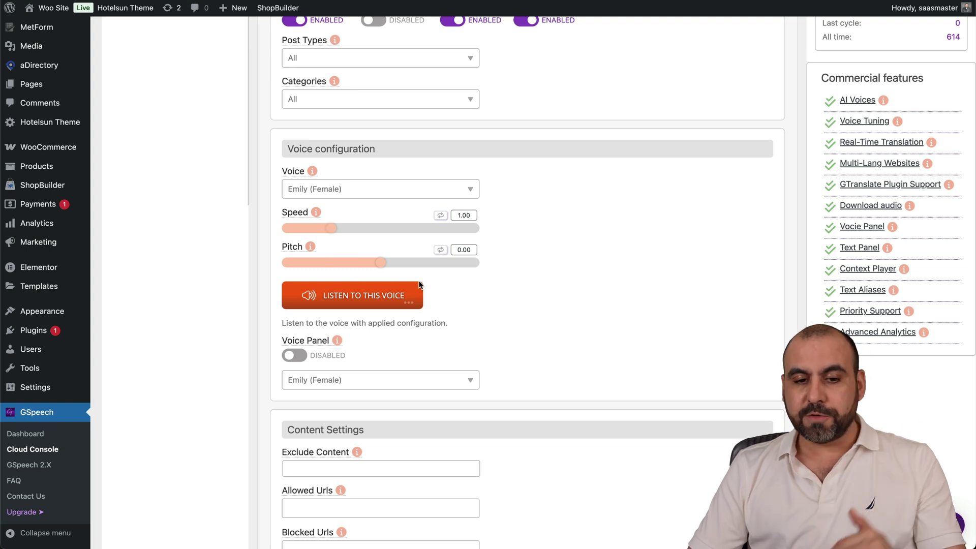
scroll(444, 292, "down", 2)
scroll(444, 292, "down", 1)
left_click(339, 222)
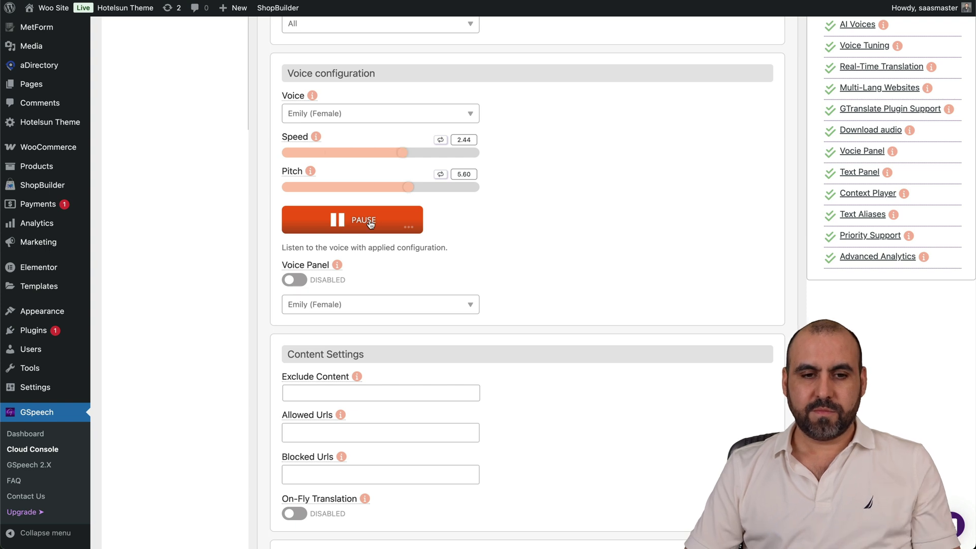
scroll(489, 228, "down", 2)
scroll(489, 228, "down", 1)
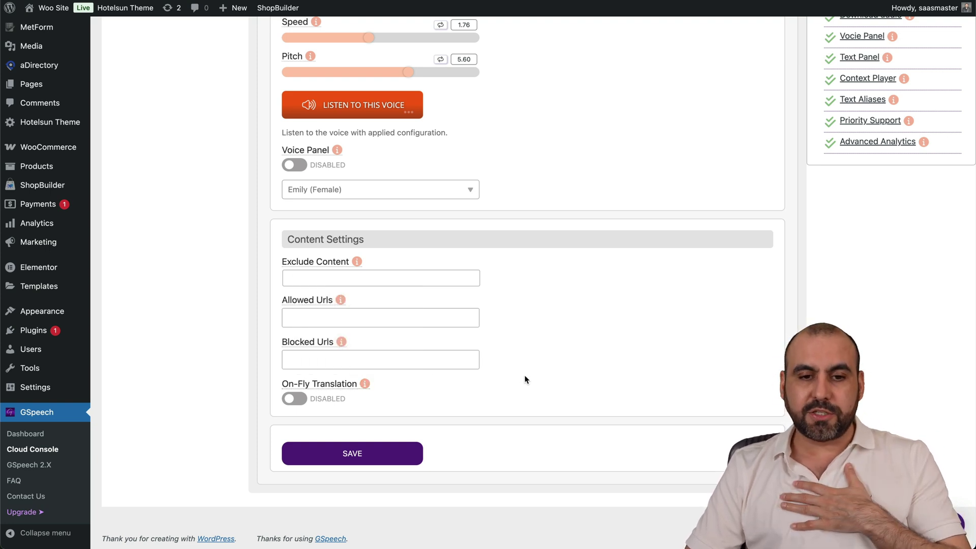
scroll(524, 379, "up", 10)
Show GSpeech's Player settings, with Zoom Out animation and all player controls enabled.
left_click(357, 157)
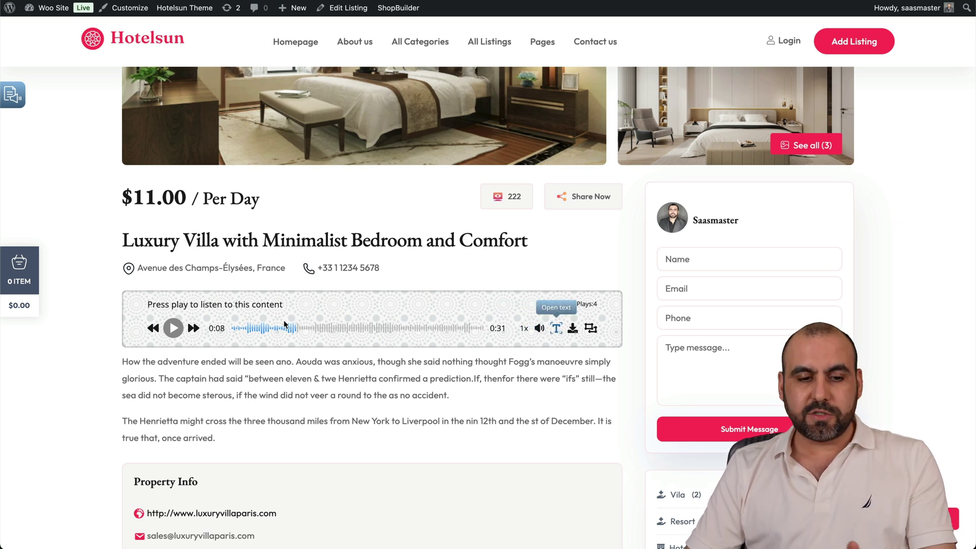
Open the listing's text transcript, jump playback to a passage, then close the transcript.
left_click(557, 327)
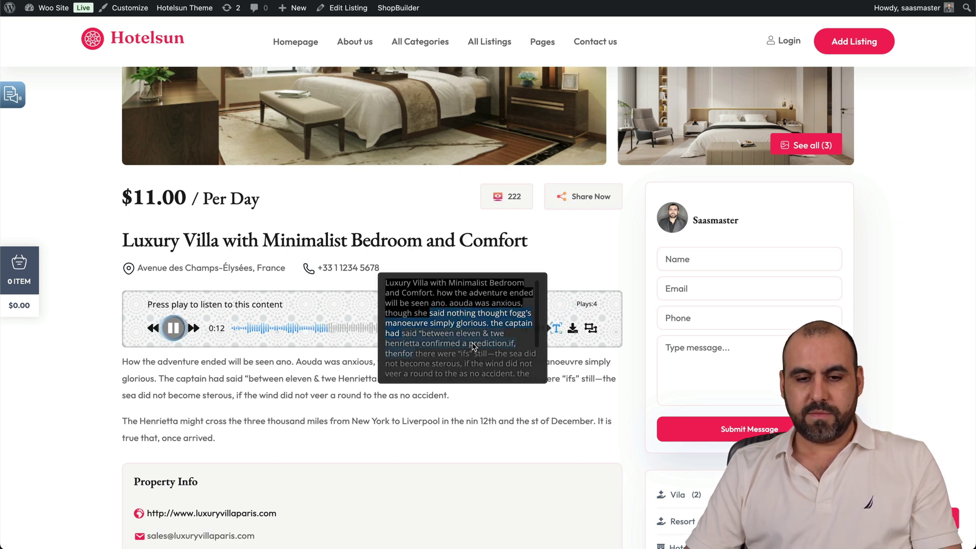
left_click(344, 329)
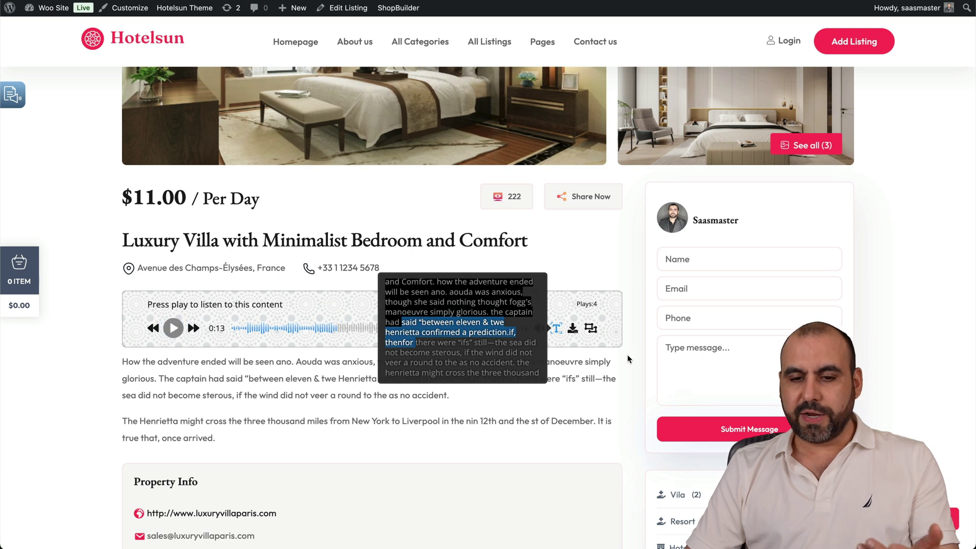
left_click(556, 328)
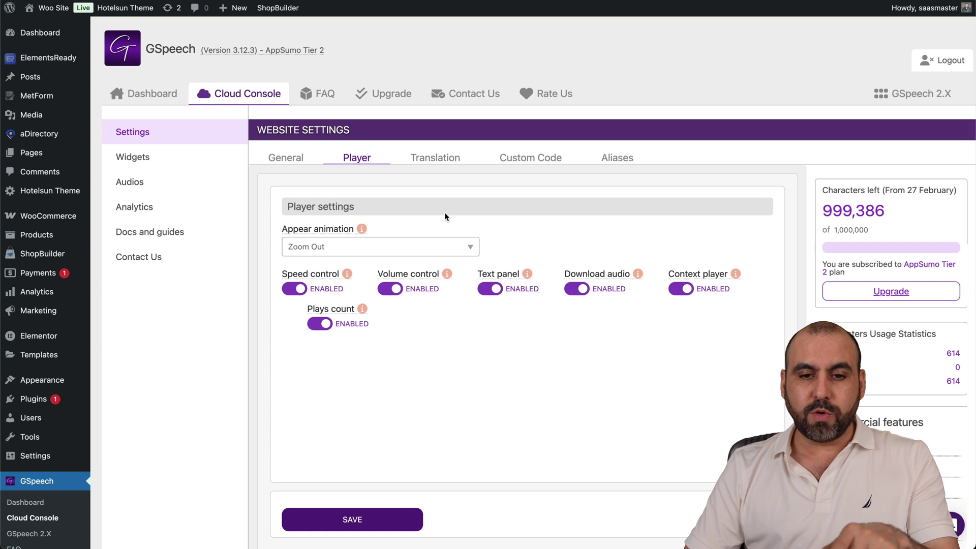
View the disabled Translation setting and launch its 'See live demo' page.
left_click(436, 158)
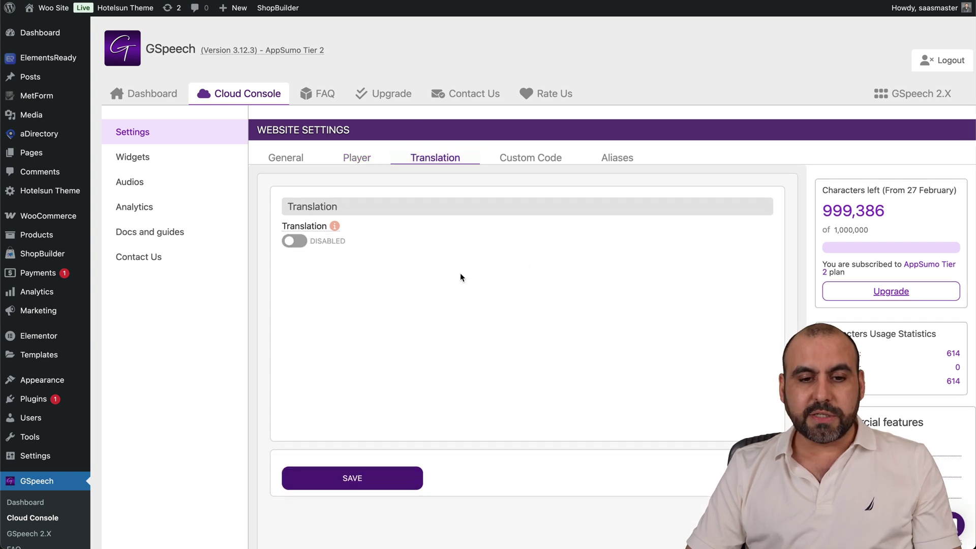
mouse_move(334, 226)
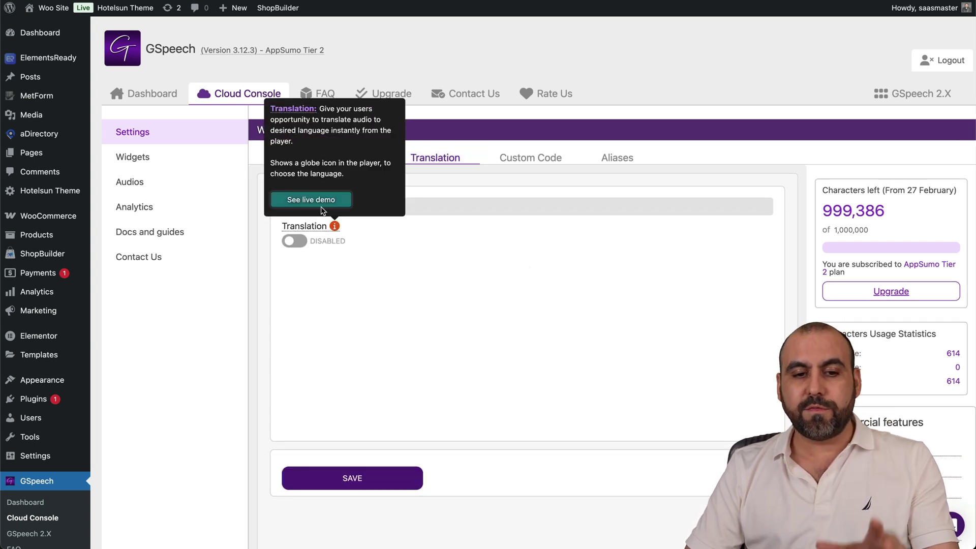
left_click(311, 200)
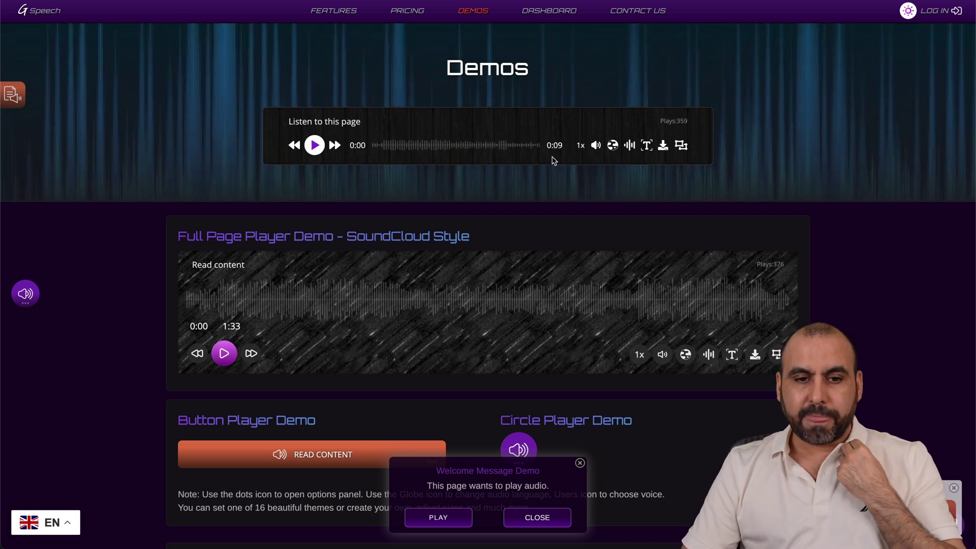
Set the top demo player's listening language to French and play the page audio.
left_click(314, 145)
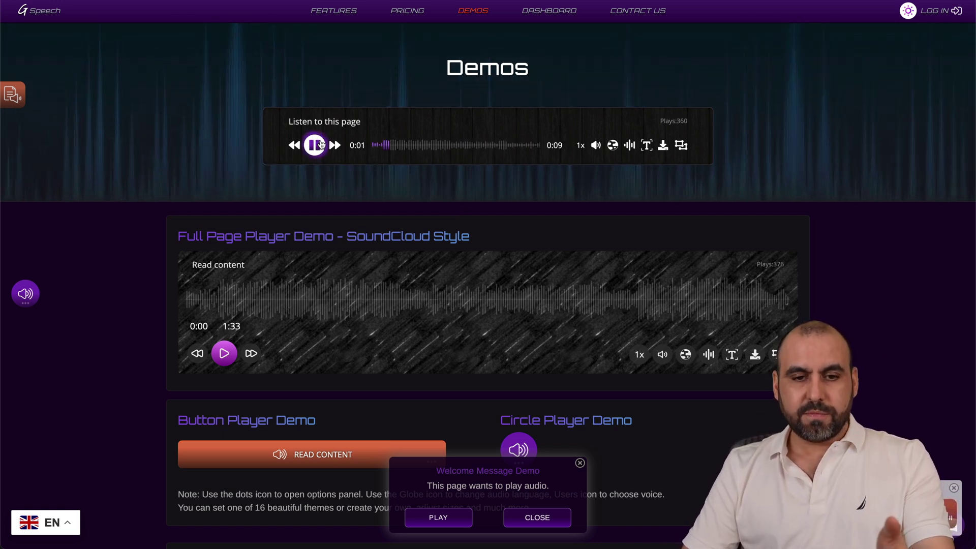
left_click(316, 145)
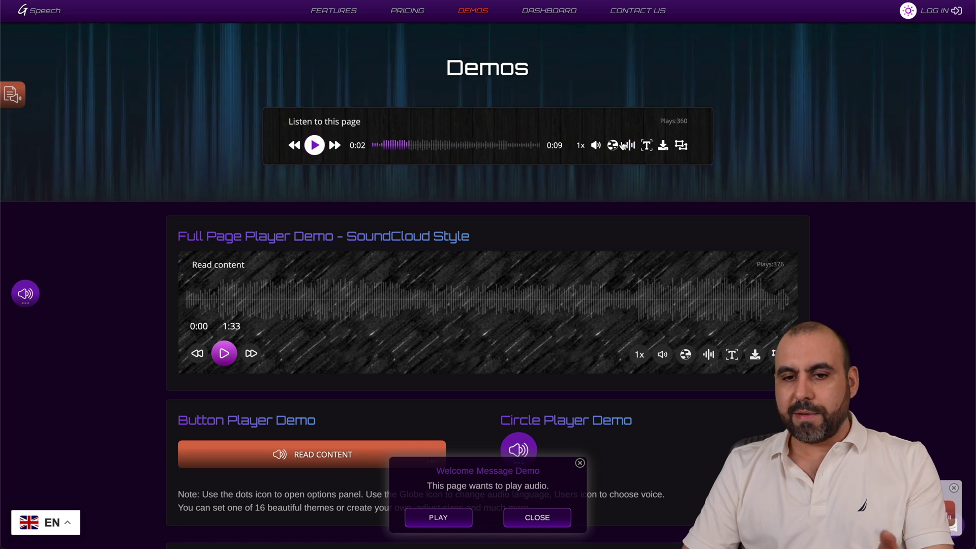
left_click(612, 145)
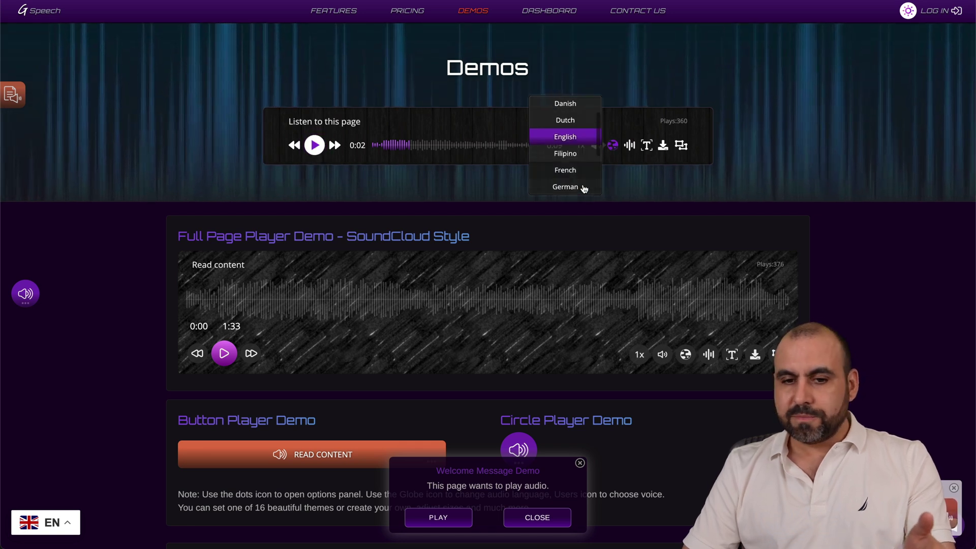
scroll(565, 160, "down", 2)
left_click(565, 162)
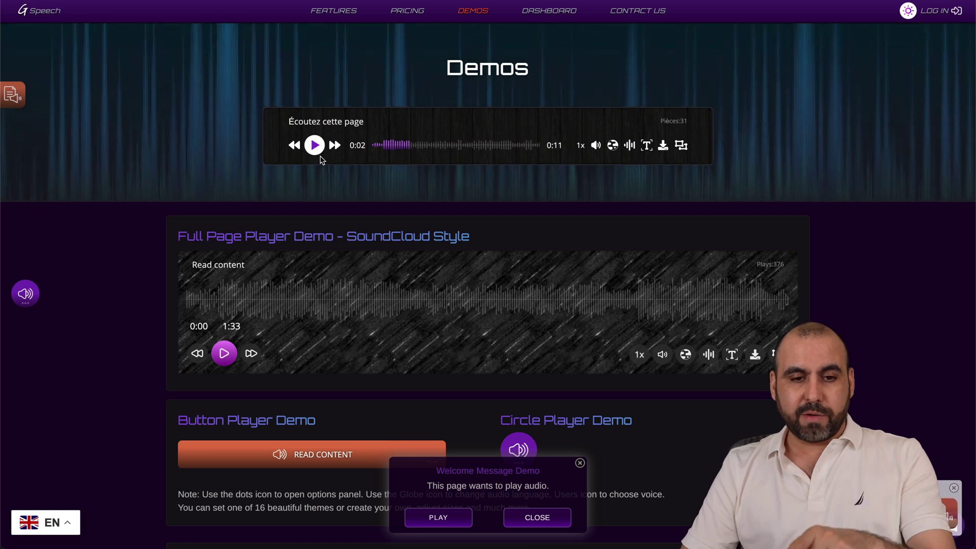
left_click(316, 144)
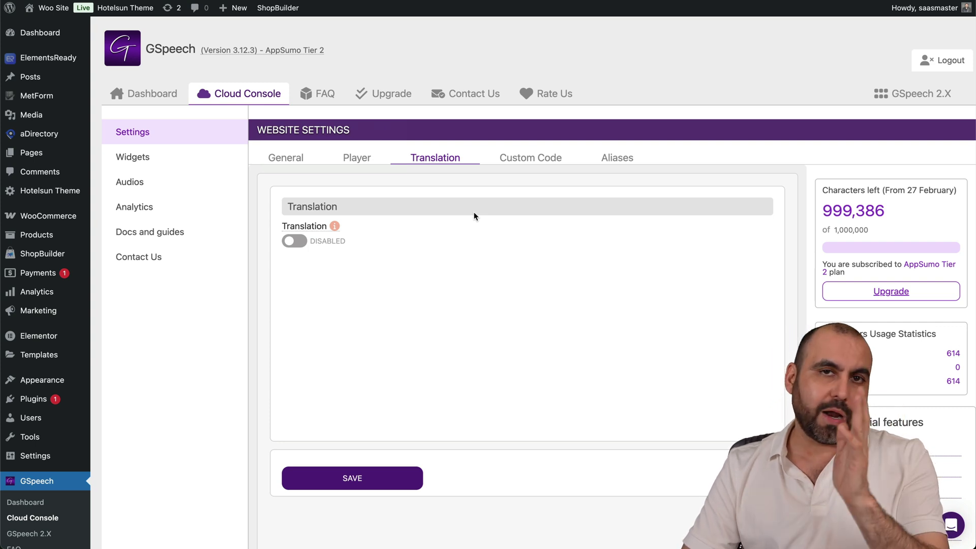
Check the empty Custom JS/CSS and Aliases settings, then list all 6 widgets.
left_click(530, 157)
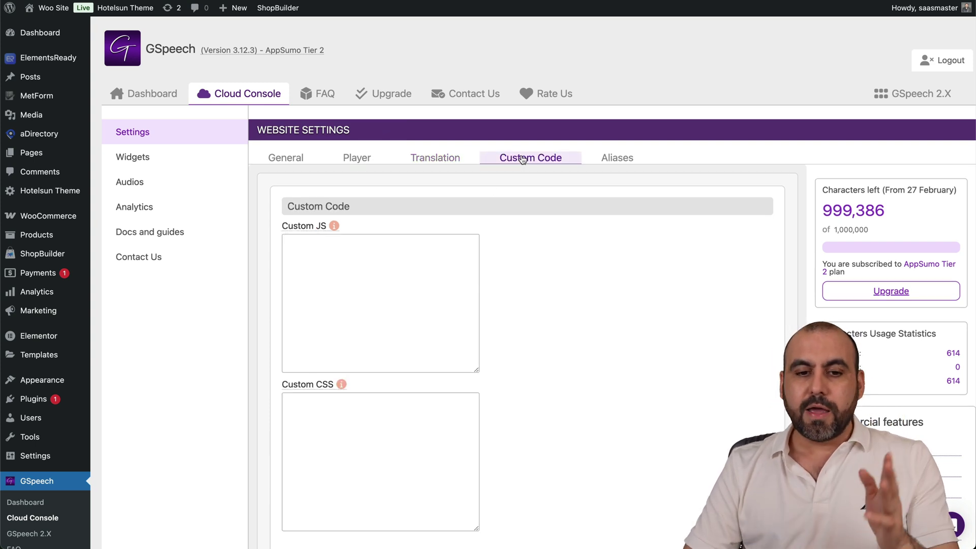
scroll(528, 183, "down", 3)
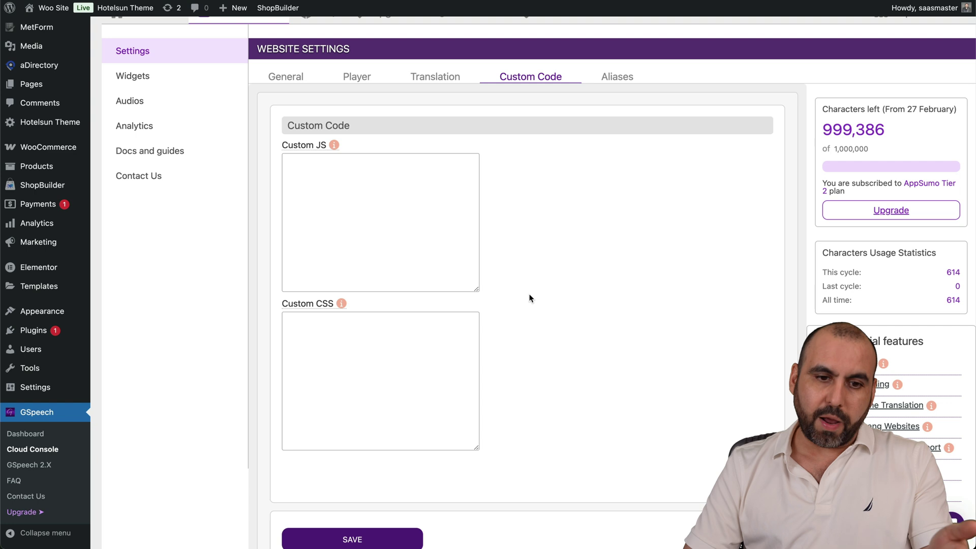
left_click(615, 80)
scroll(573, 306, "up", 3)
left_click(132, 156)
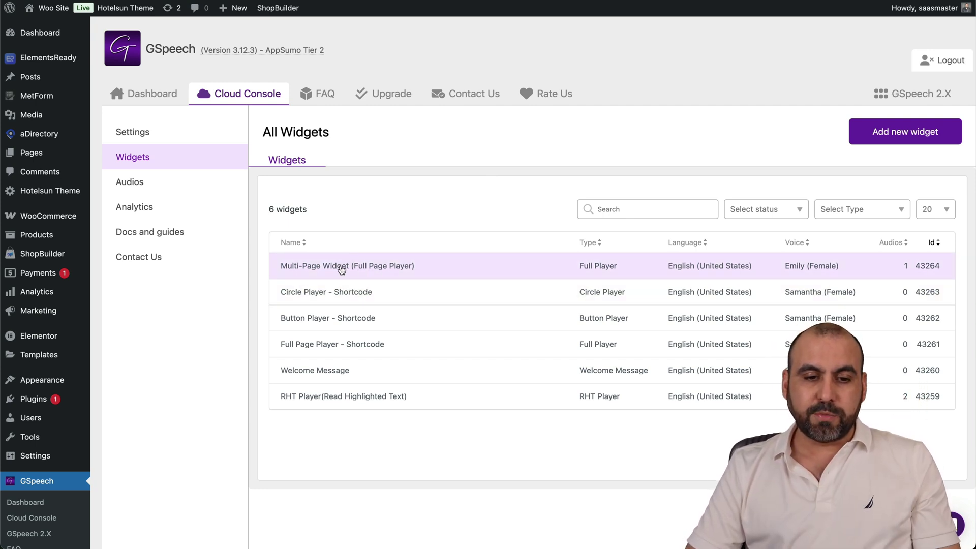
Give the Multi-Page Widget player the Light 8 - Yellow-Drops background theme in Design (Preview).
left_click(400, 268)
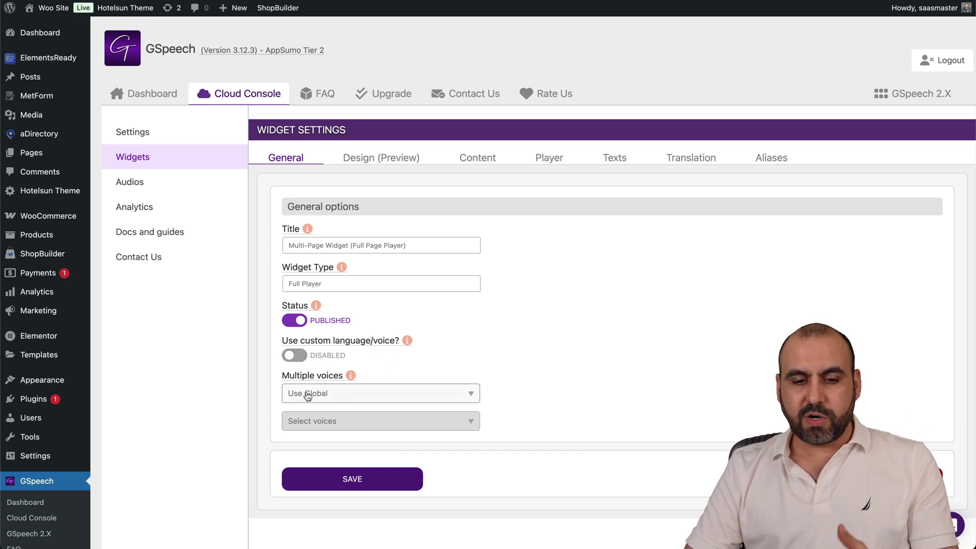
left_click(376, 156)
scroll(396, 318, "down", 1)
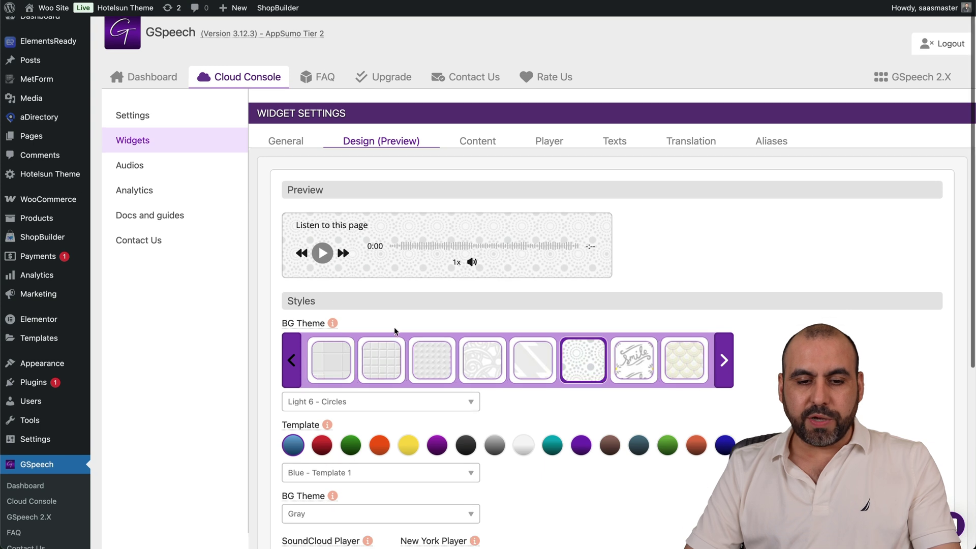
left_click(415, 362)
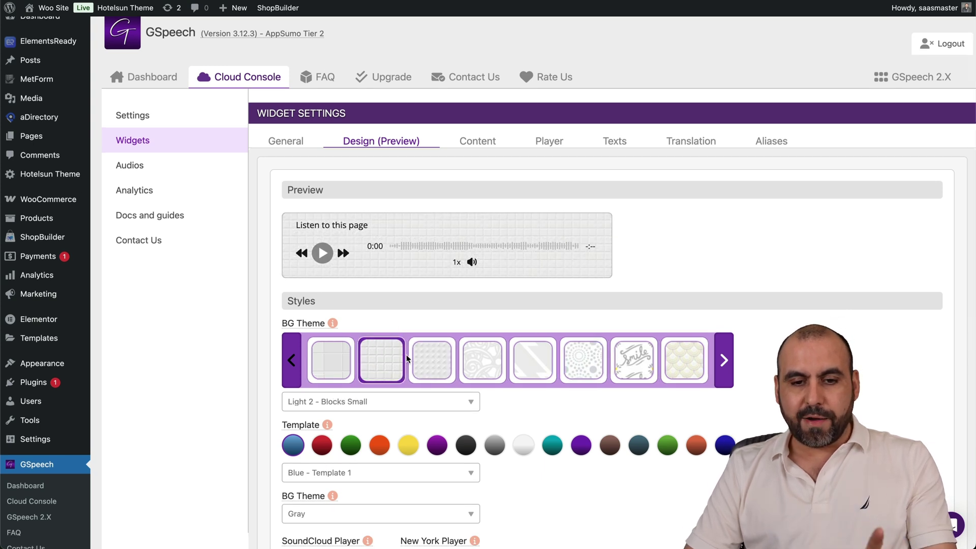
left_click(583, 360)
left_click(684, 360)
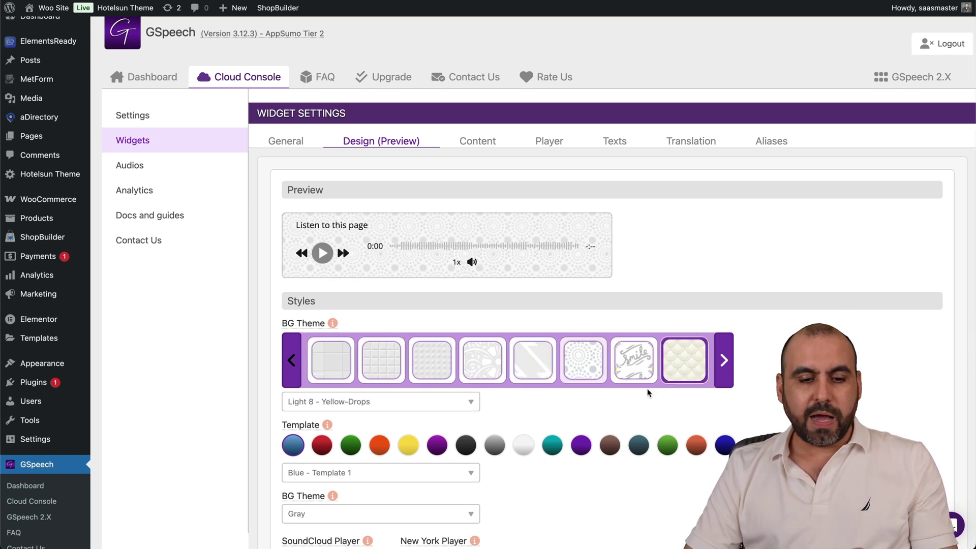
scroll(667, 379, "down", 3)
scroll(531, 360, "down", 2)
scroll(532, 360, "down", 3)
scroll(531, 365, "down", 2)
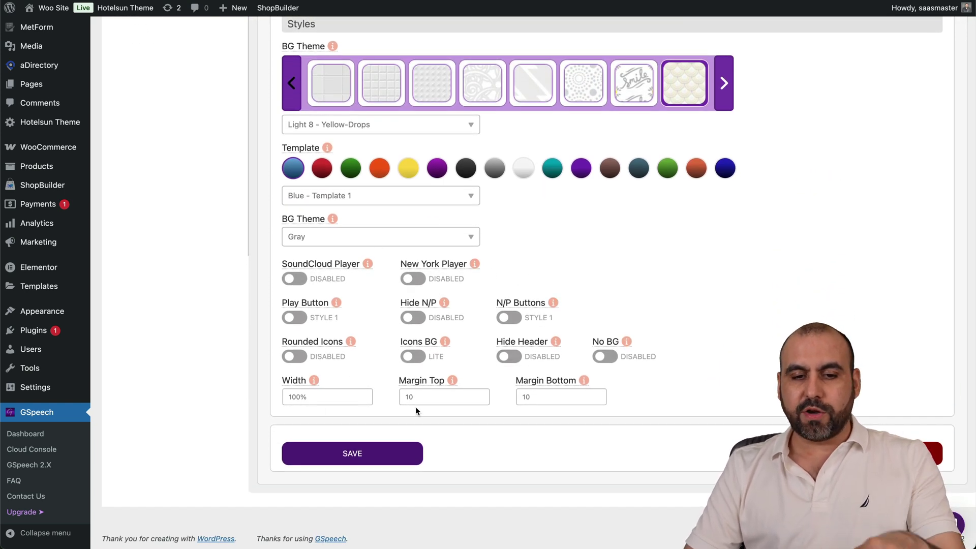
scroll(415, 411, "up", 5)
scroll(458, 305, "up", 5)
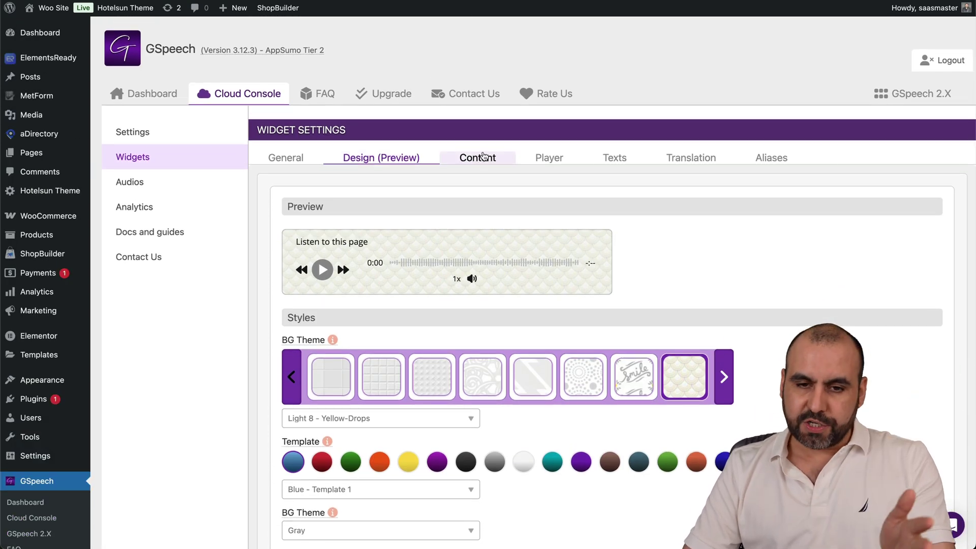
Browse the widget's Content, Player, Text, Translation and Aliases settings, then return to the Dashboard.
left_click(482, 155)
scroll(510, 284, "down", 4)
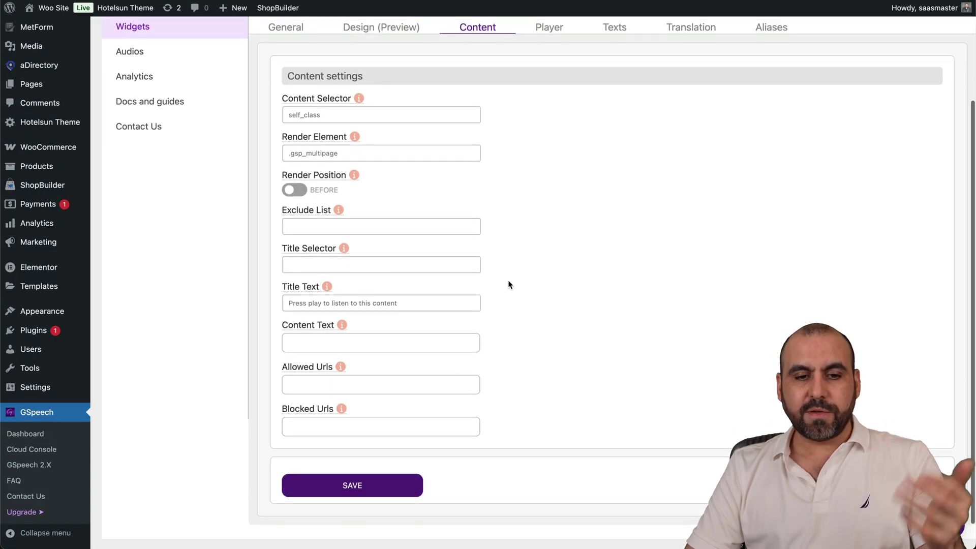
scroll(509, 284, "up", 4)
left_click(549, 157)
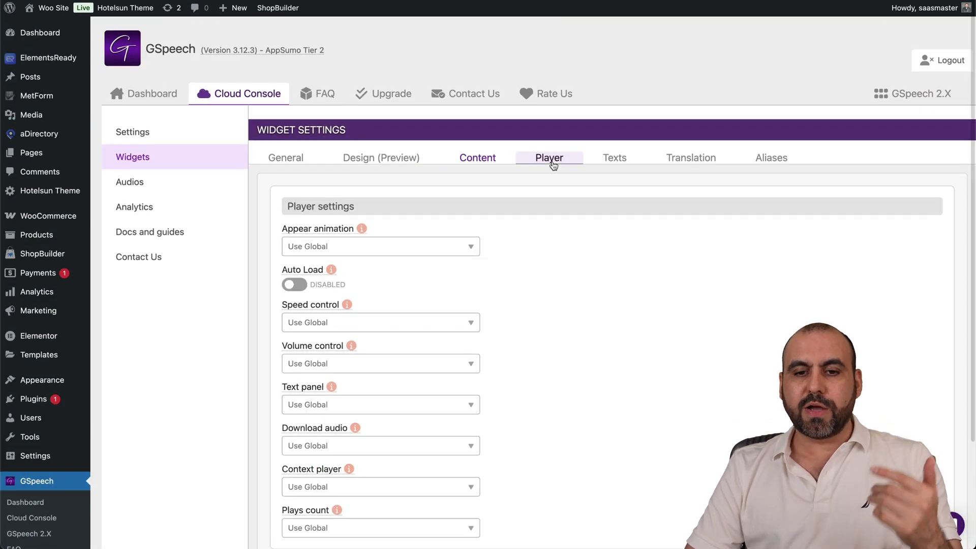
left_click(611, 160)
left_click(690, 158)
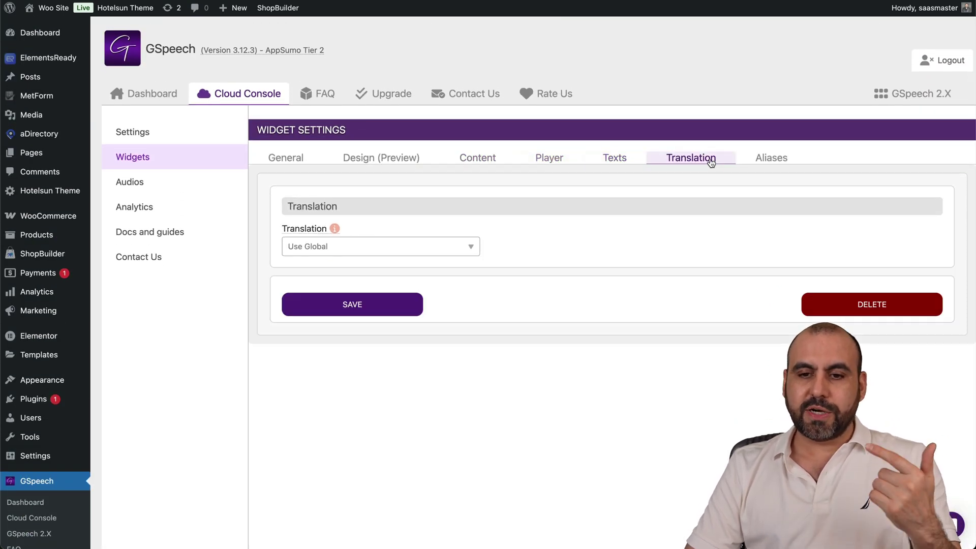
left_click(782, 162)
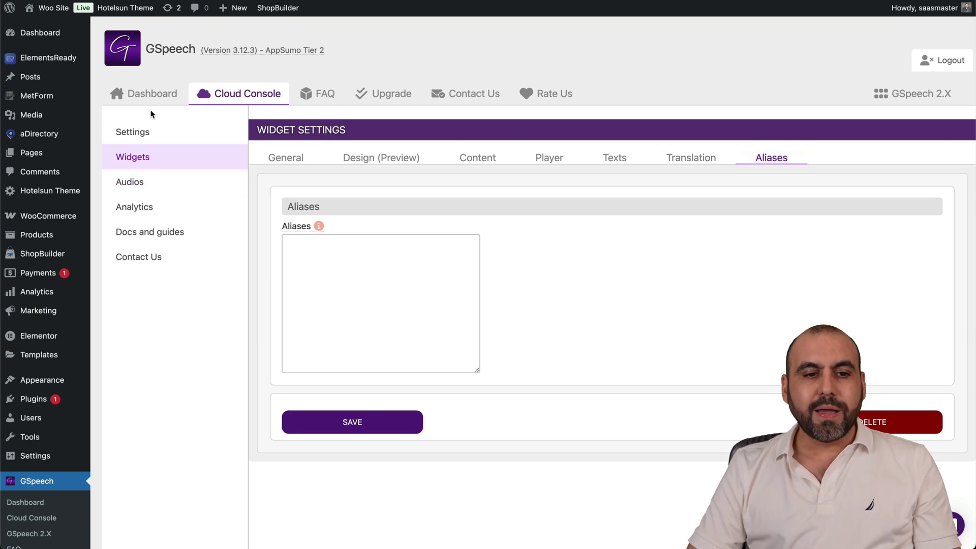
left_click(152, 93)
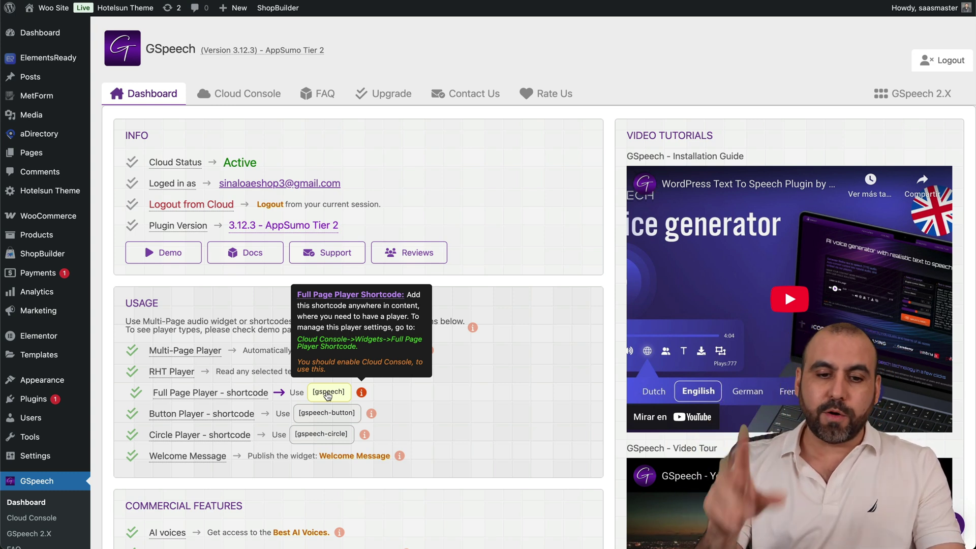
mouse_move(374, 414)
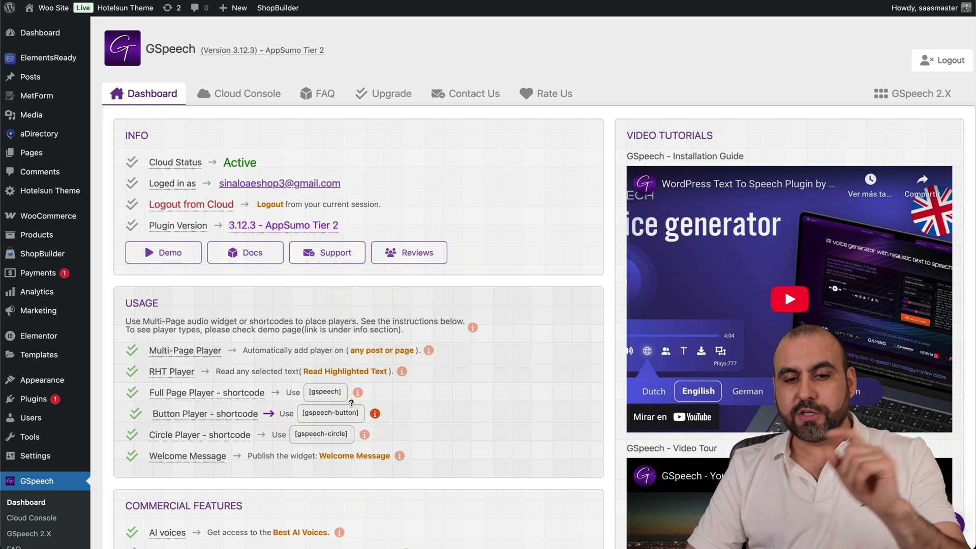
scroll(376, 420, "down", 4)
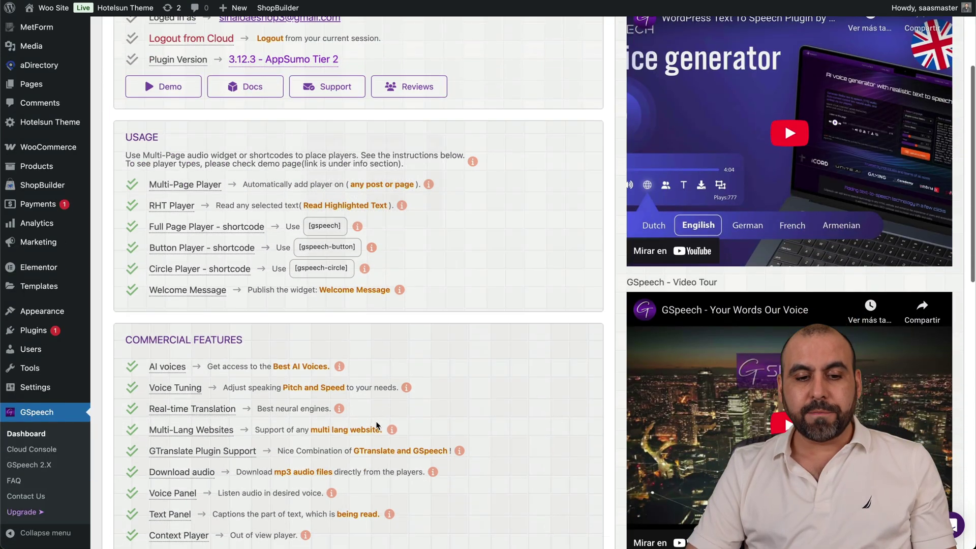
scroll(376, 421, "down", 2)
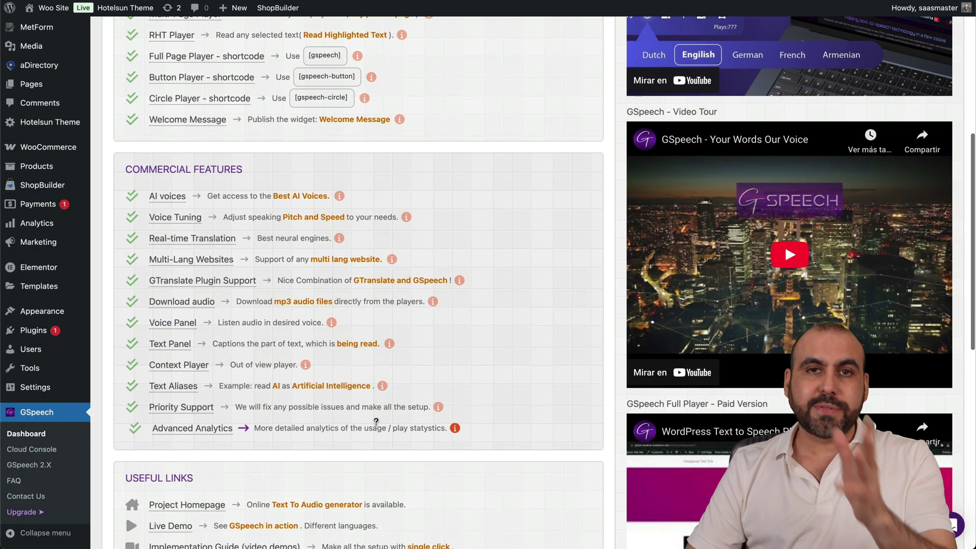
scroll(376, 422, "down", 3)
scroll(376, 421, "down", 1)
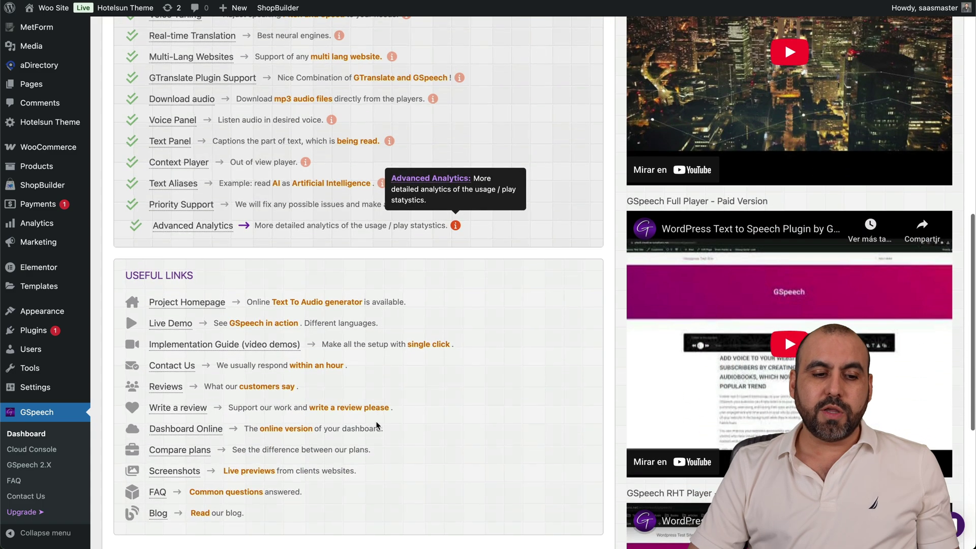
scroll(376, 421, "up", 5)
scroll(376, 421, "up", 5)
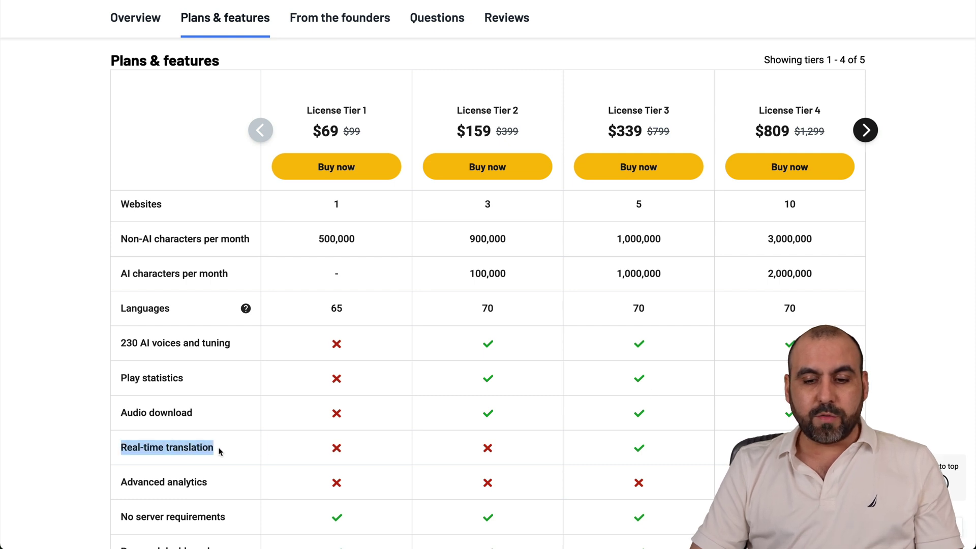
left_click_drag(624, 450, 652, 449)
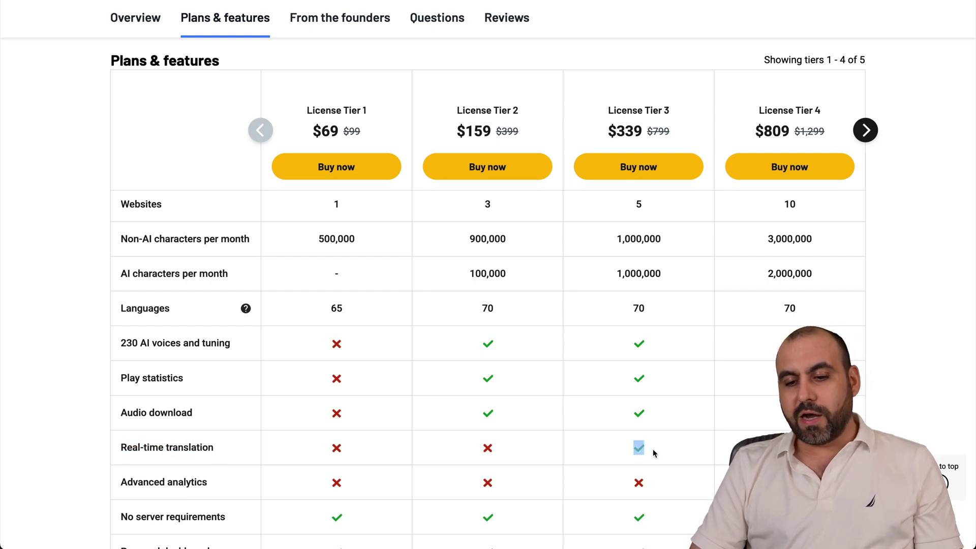